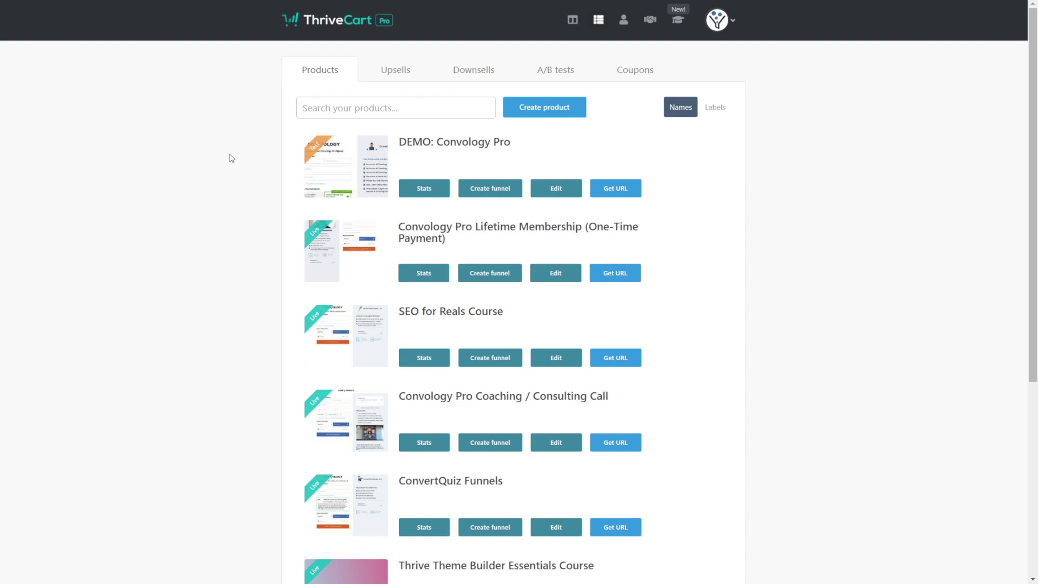
- Create a digital upsell named 'DEMO: Convology Thrive Cohort' and continue to its pricing
click(399, 76)
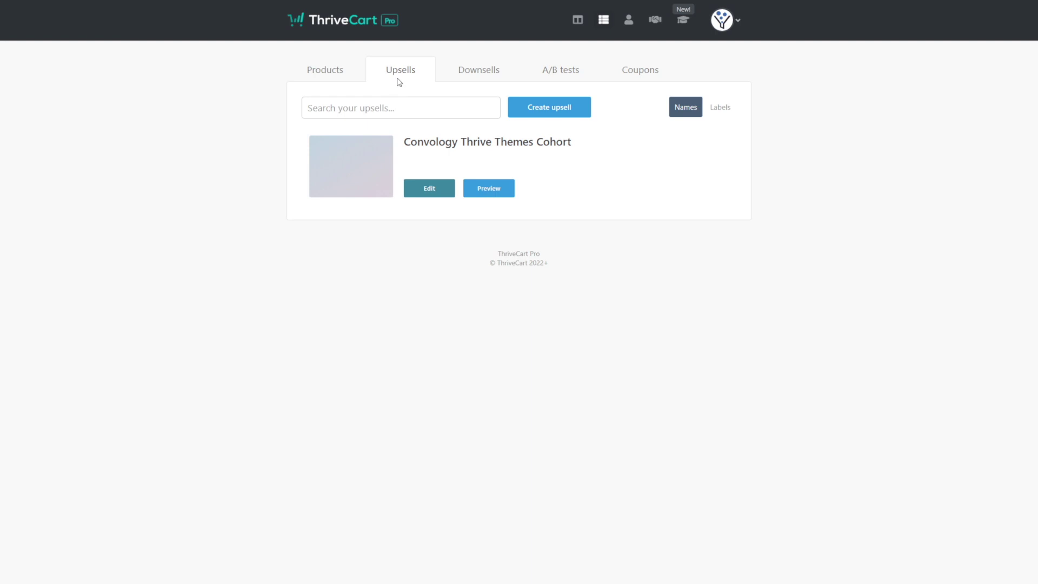
click(558, 115)
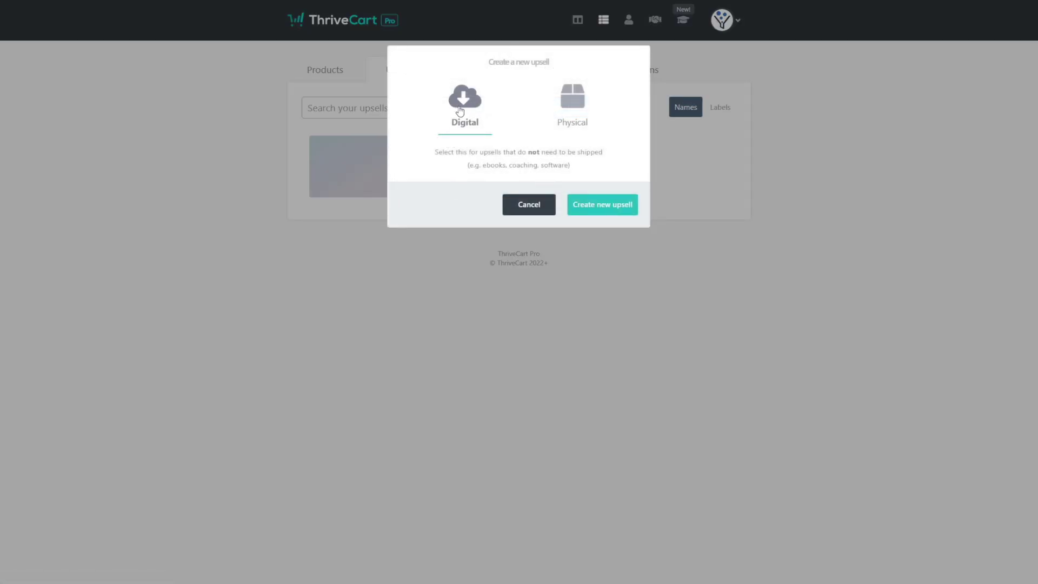
click(586, 207)
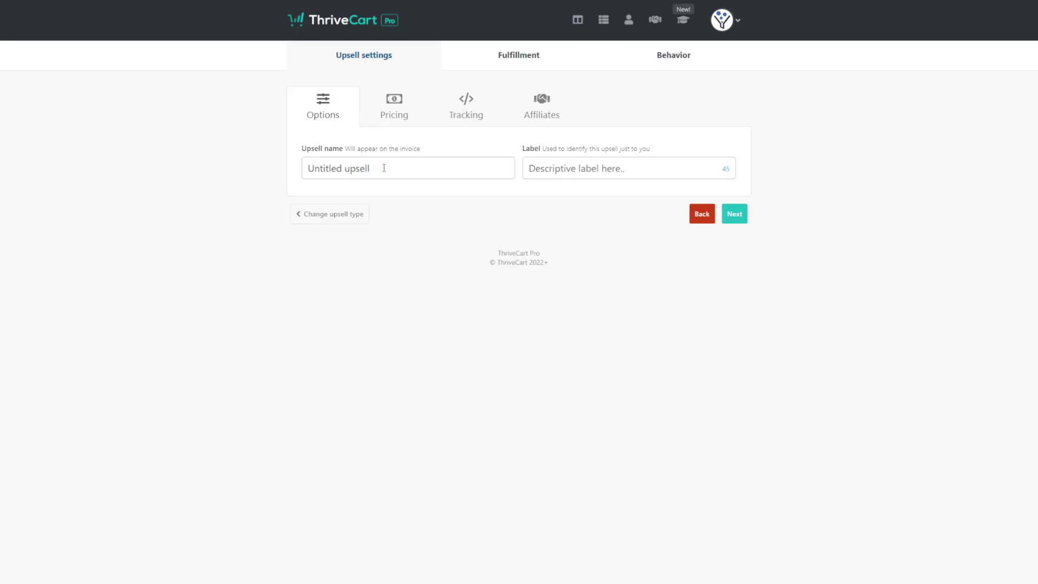
click(310, 163)
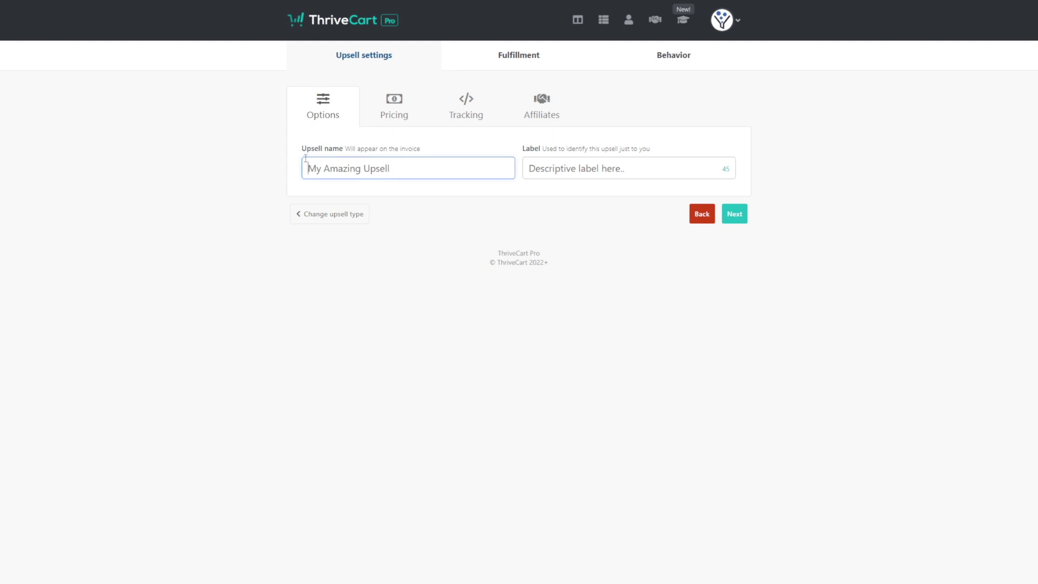
text(DEMO: Convology Thrive Cohort)
click(740, 219)
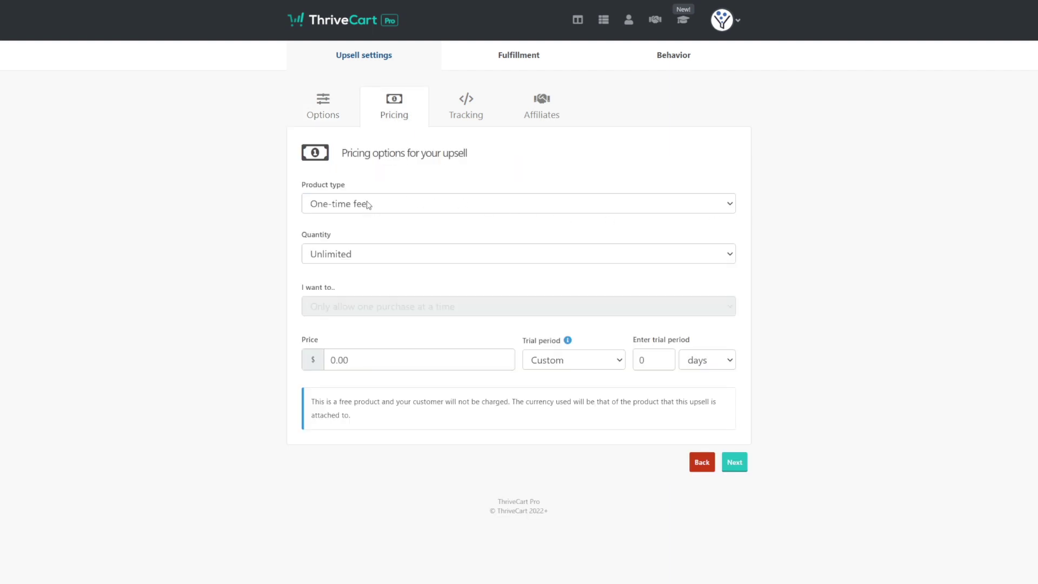
- Change the upsell's product type from one-time fee to Subscription
click(400, 206)
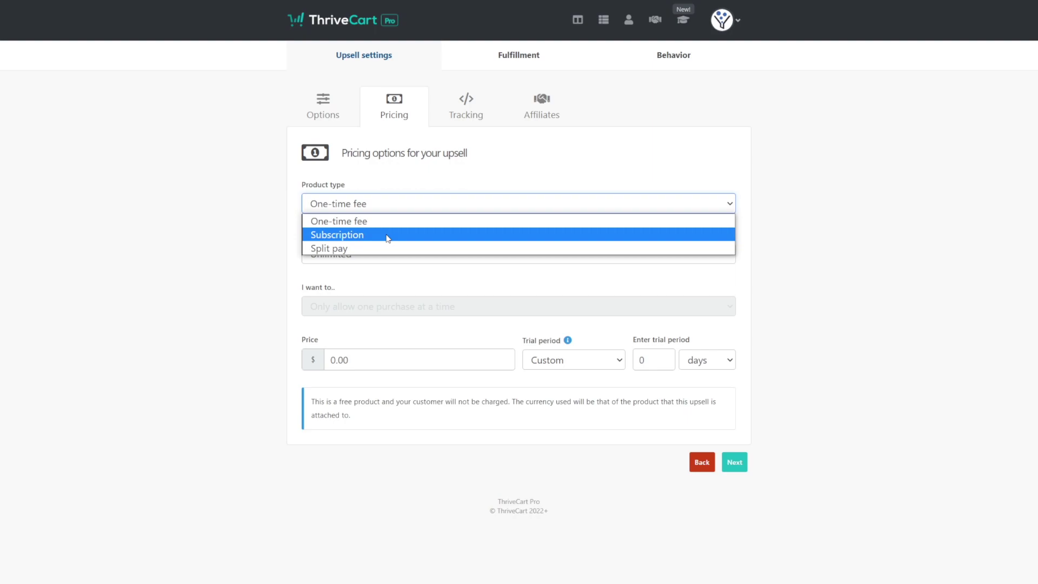
click(361, 240)
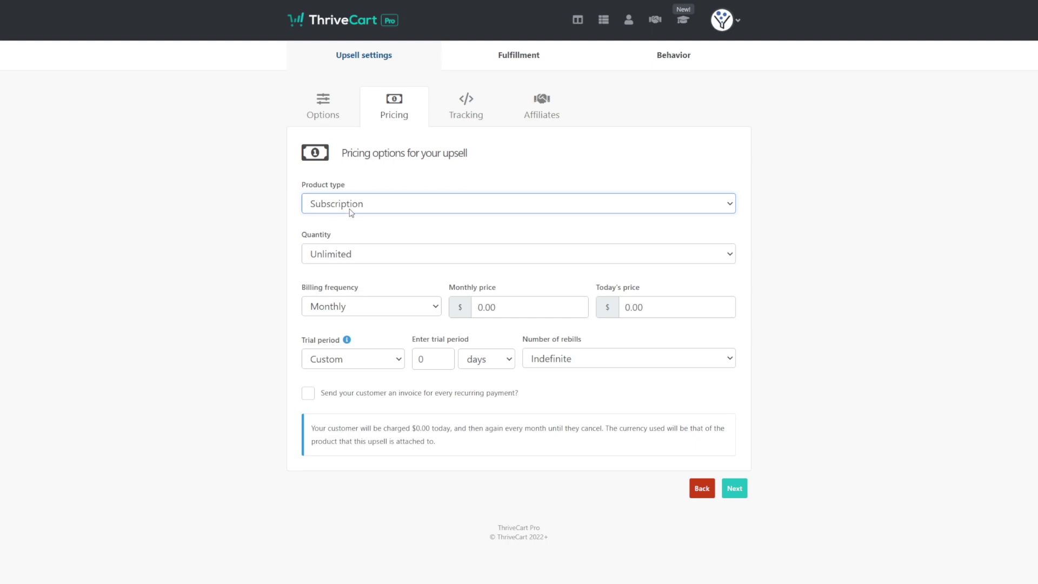
- Limit the upsell quantity to 10 copies, skipping the upsell once sold out
click(353, 255)
click(350, 285)
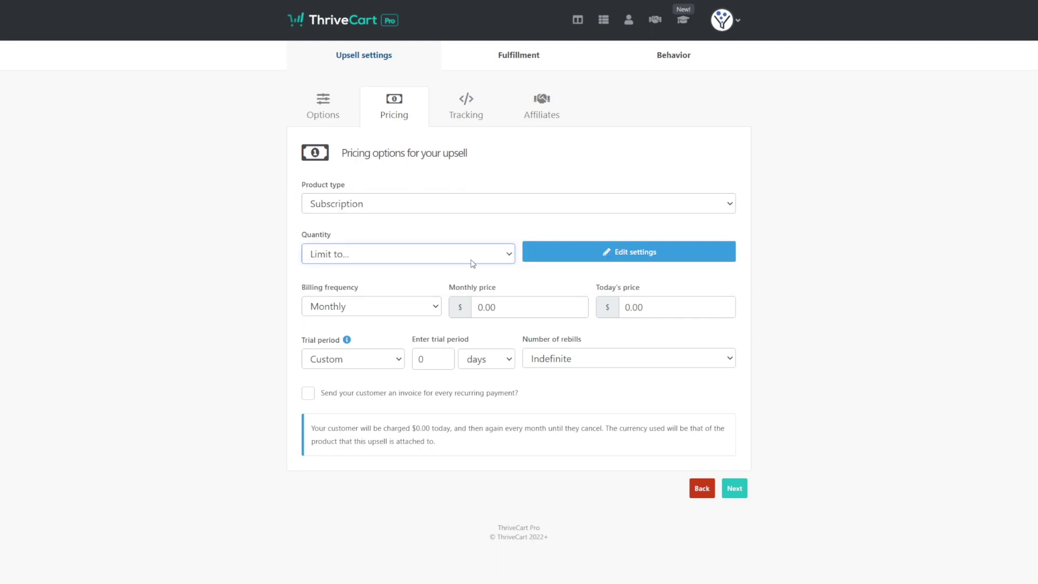
click(579, 254)
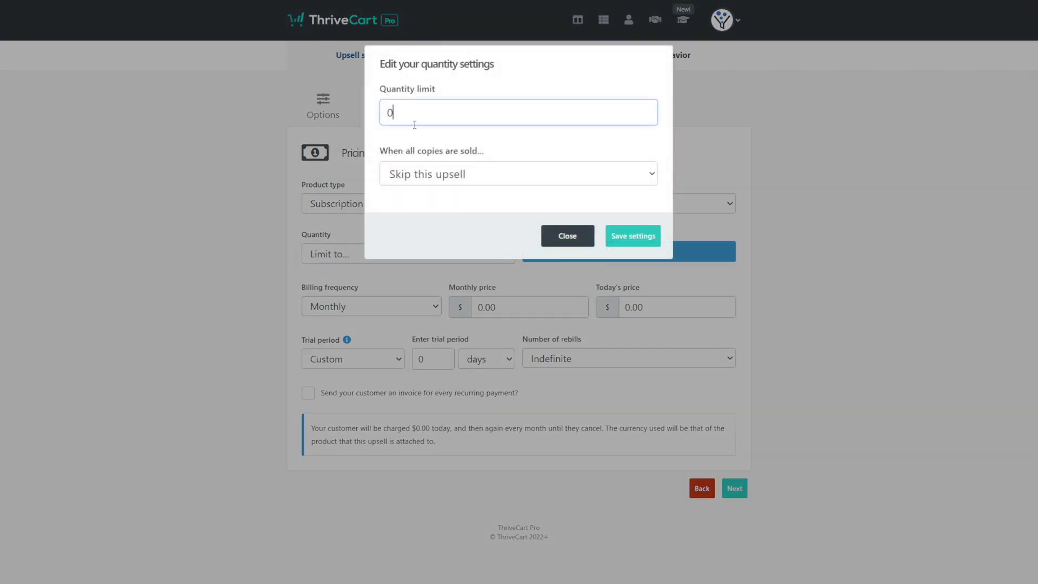
drag(411, 112, 355, 103)
text(10)
click(631, 238)
click(487, 168)
click(475, 173)
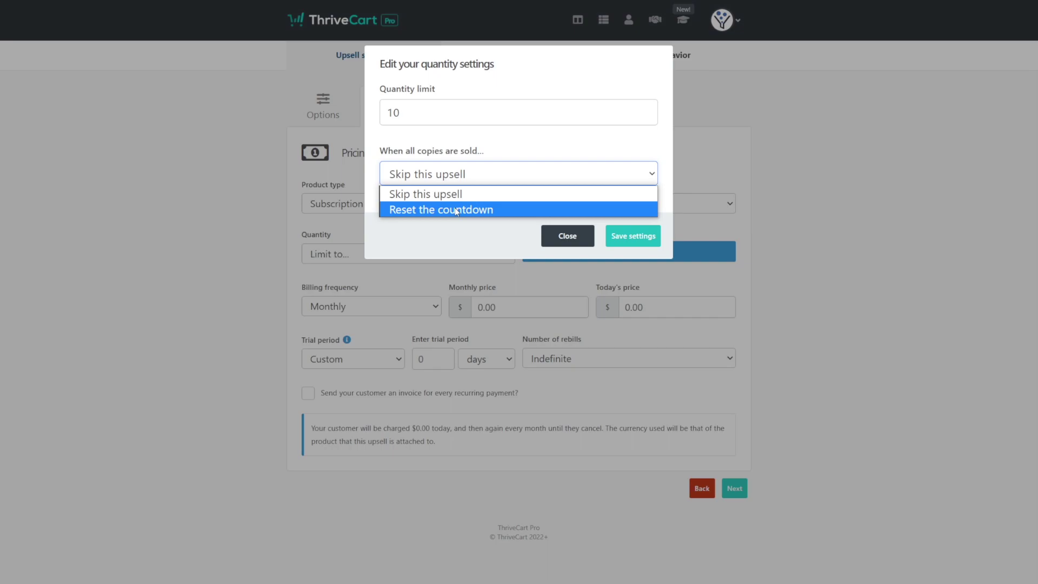
click(447, 196)
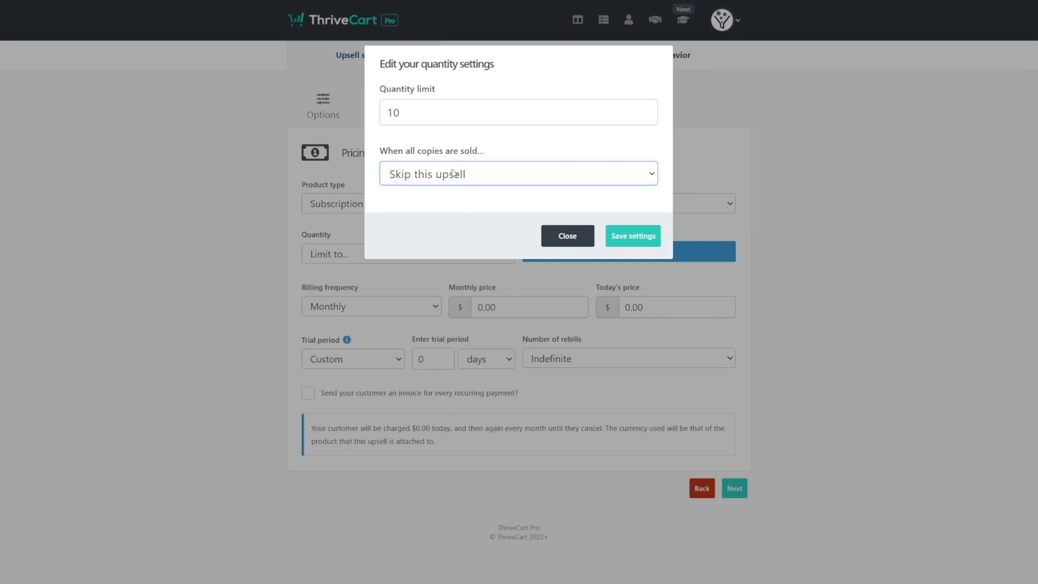
click(626, 236)
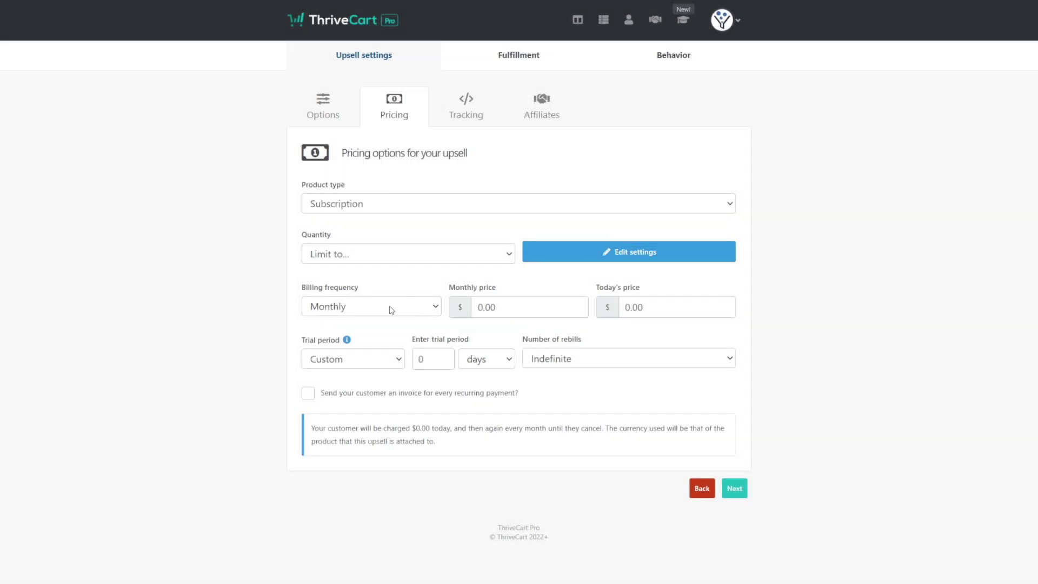
- Set today's price to $750.00 and the monthly price to $24.99
click(630, 307)
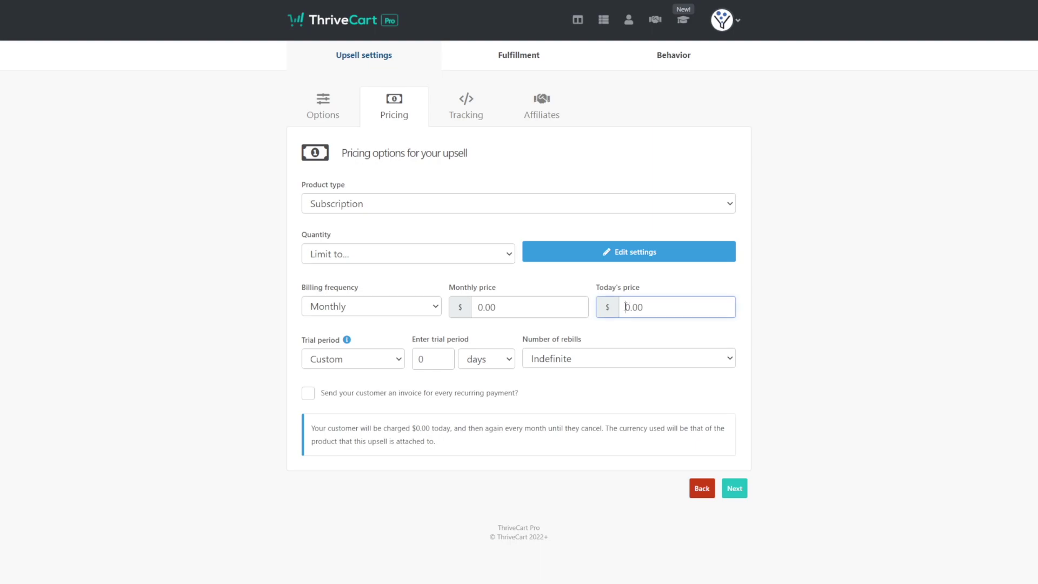
key(Delete)
key(Delete)
key(Delete)
key(Delete)
text(750.00)
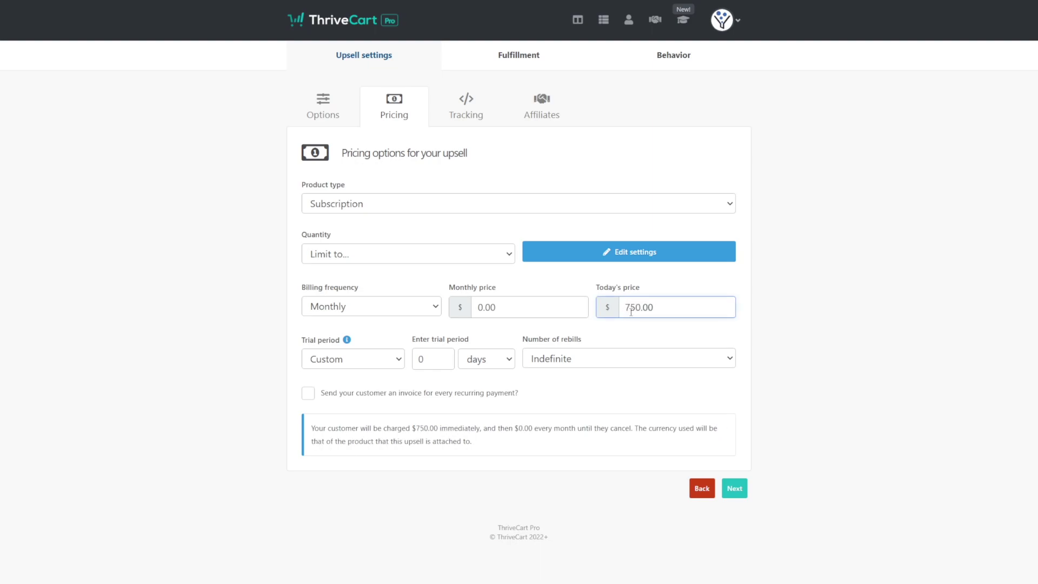
click(481, 310)
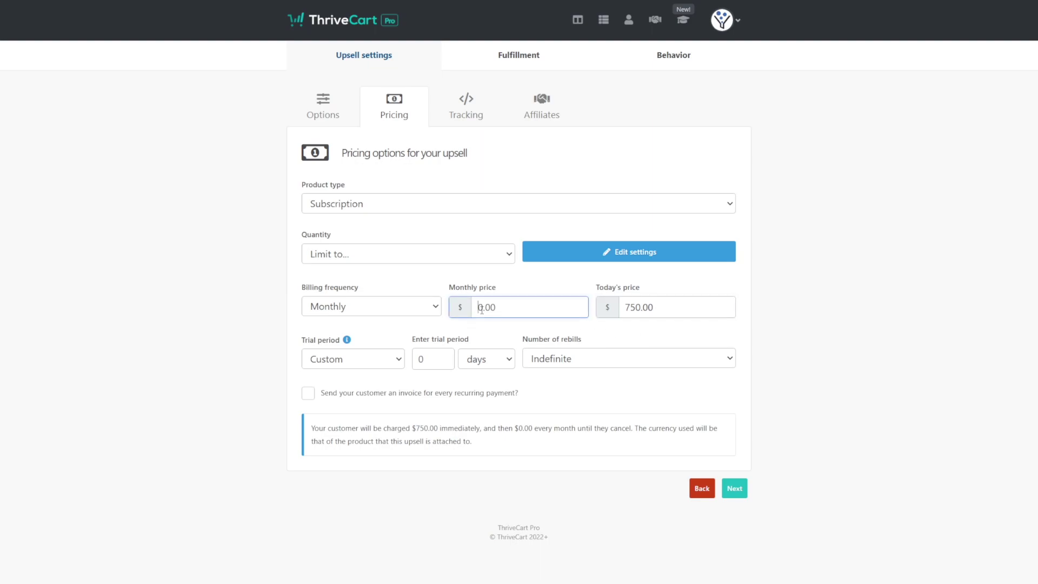
key(Delete)
key(Delete)
key(Delete)
key(Delete)
text(24.99)
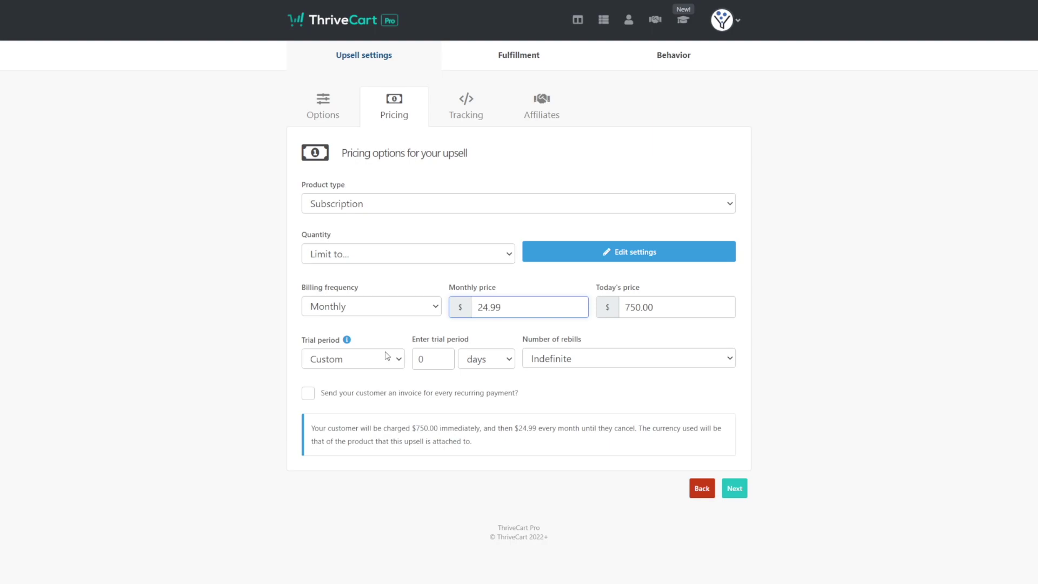
- Set a custom trial period of 6 months
click(385, 362)
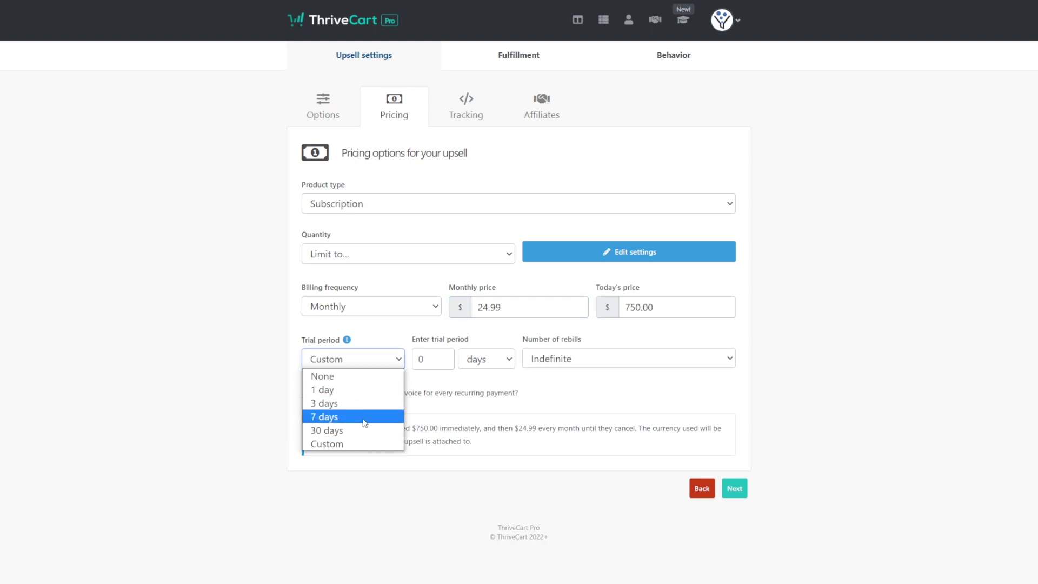
click(423, 360)
text(6)
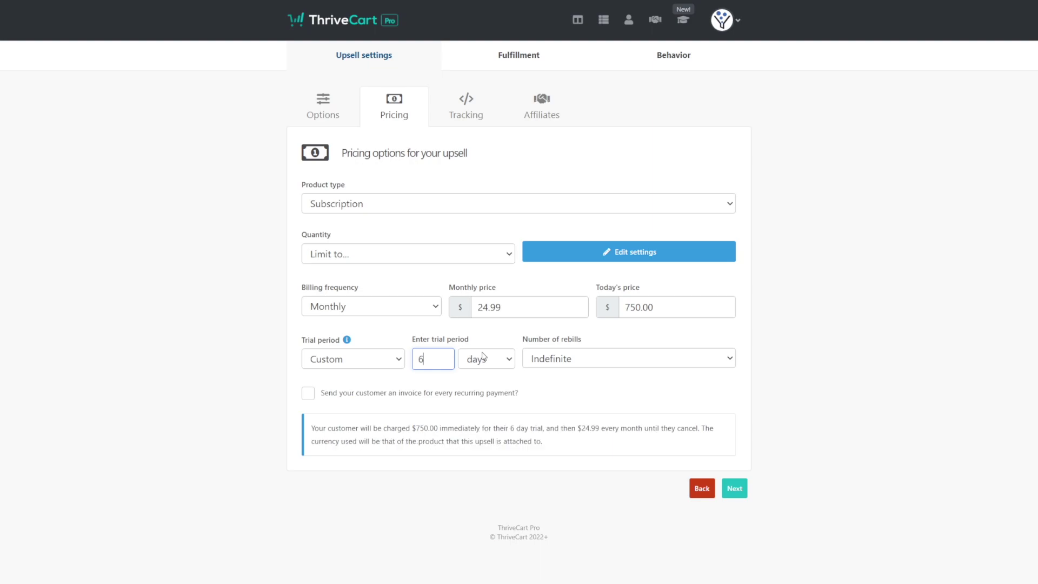
click(485, 359)
click(488, 402)
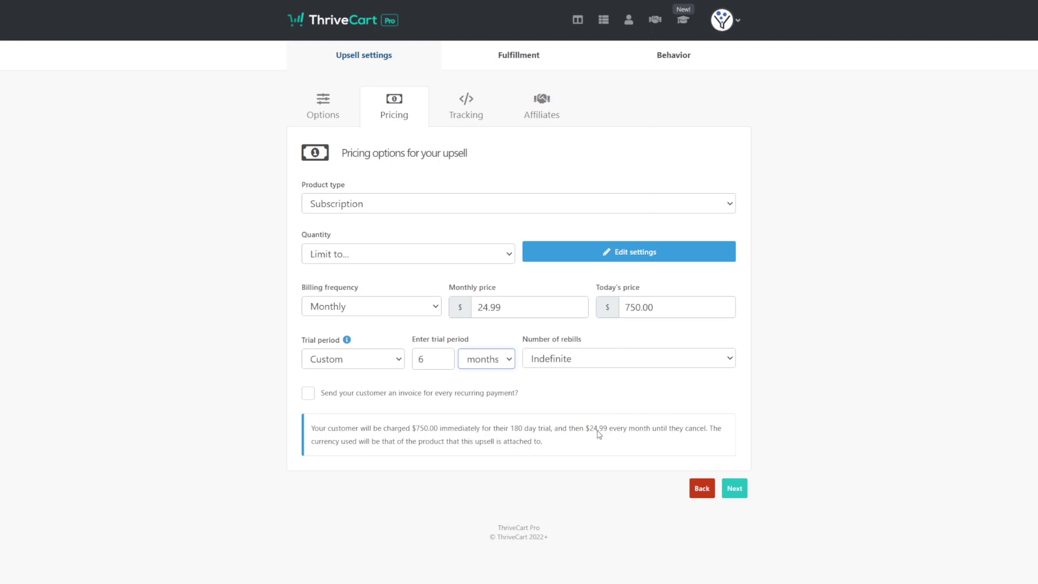
- Leave tracking code off and skip affiliate promotion for the upsell
click(735, 489)
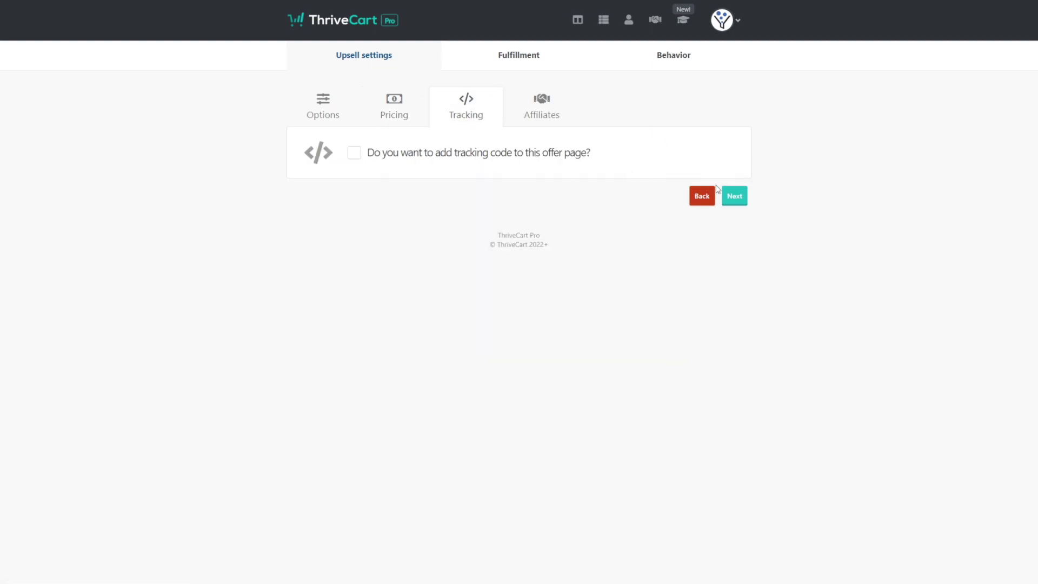
click(355, 155)
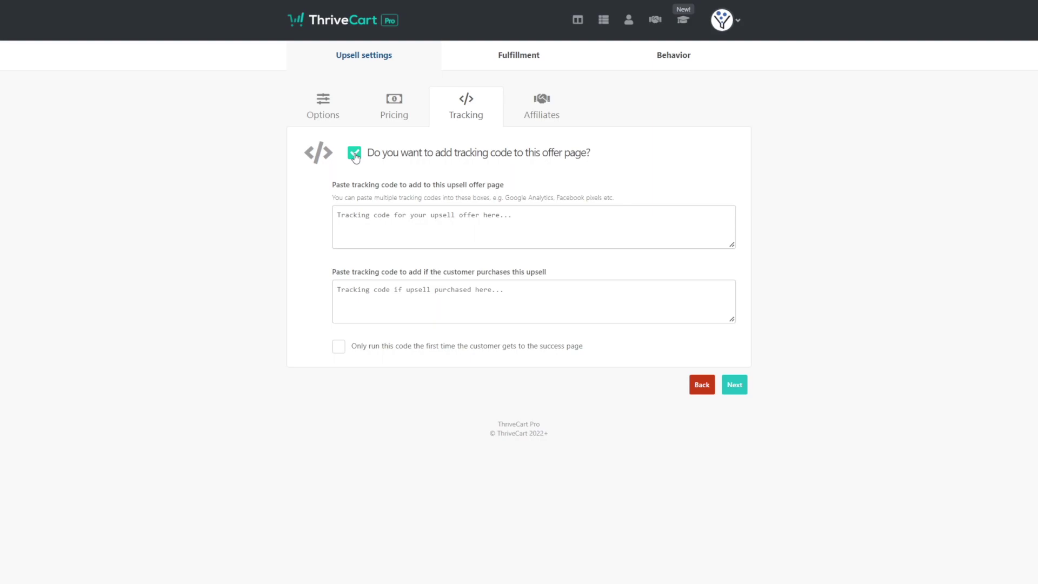
click(355, 154)
click(734, 197)
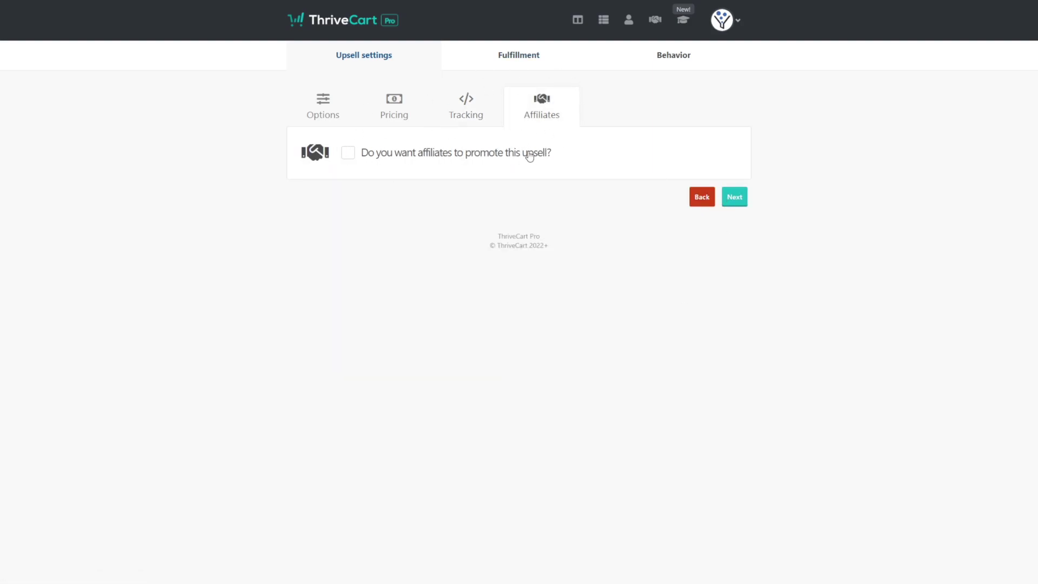
click(735, 199)
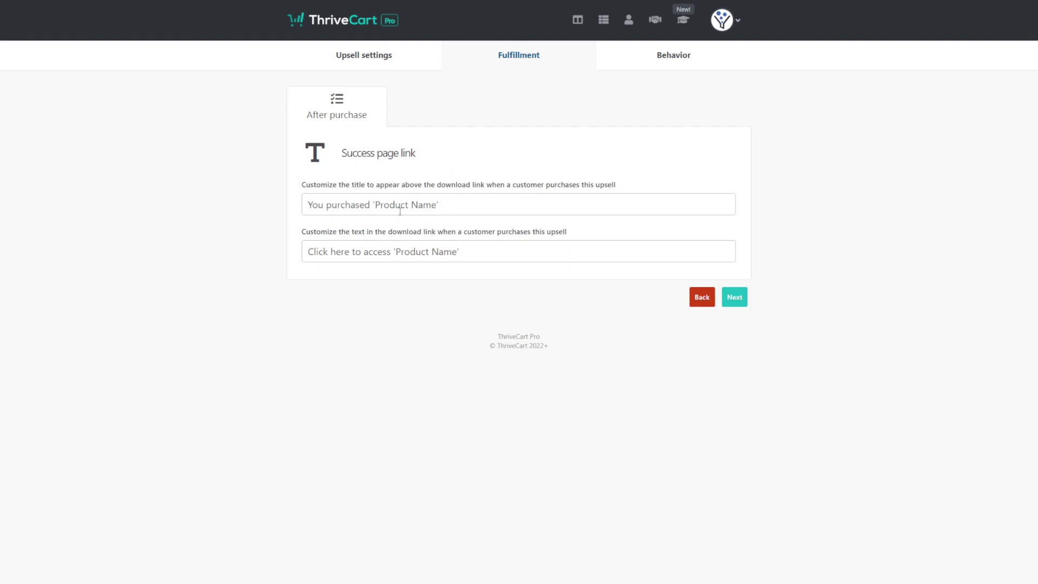
- Reach the behavior rules step and close the new-rule dialog without adding a rule
click(738, 302)
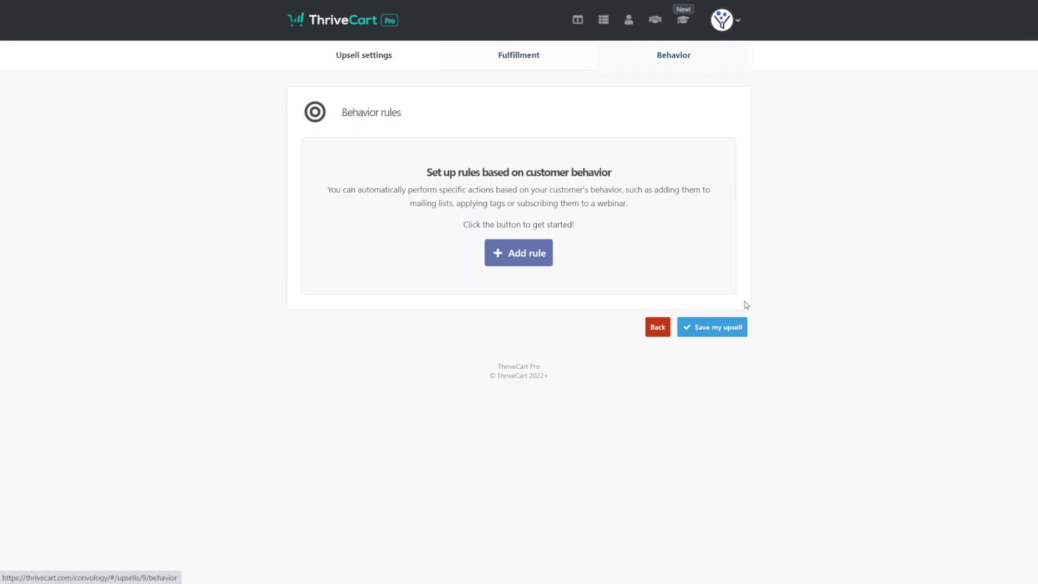
click(520, 253)
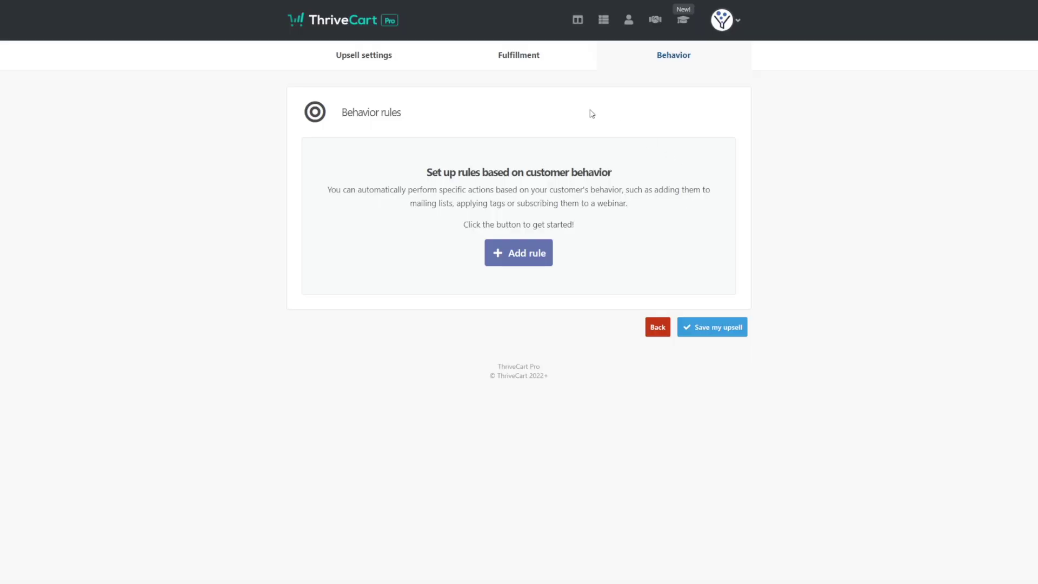
click(588, 348)
- Save the upsell and start a sales funnel for DEMO: Convology Pro
click(721, 329)
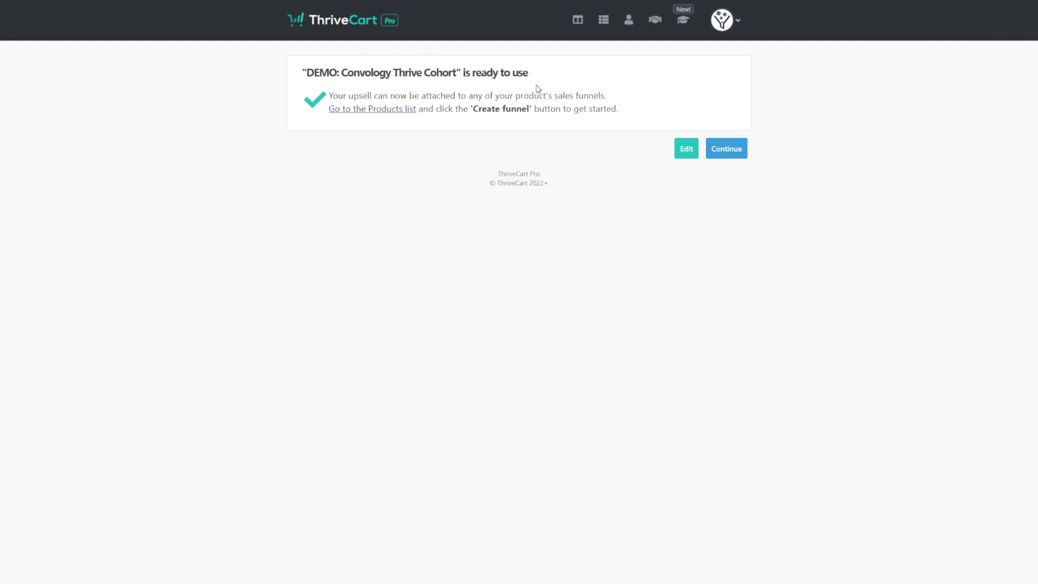
click(601, 27)
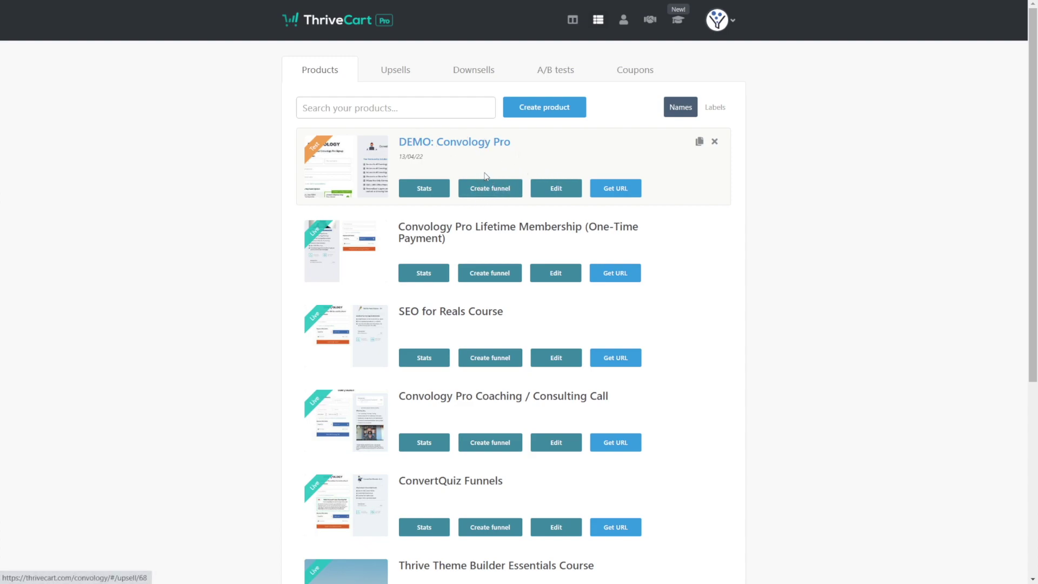
click(493, 193)
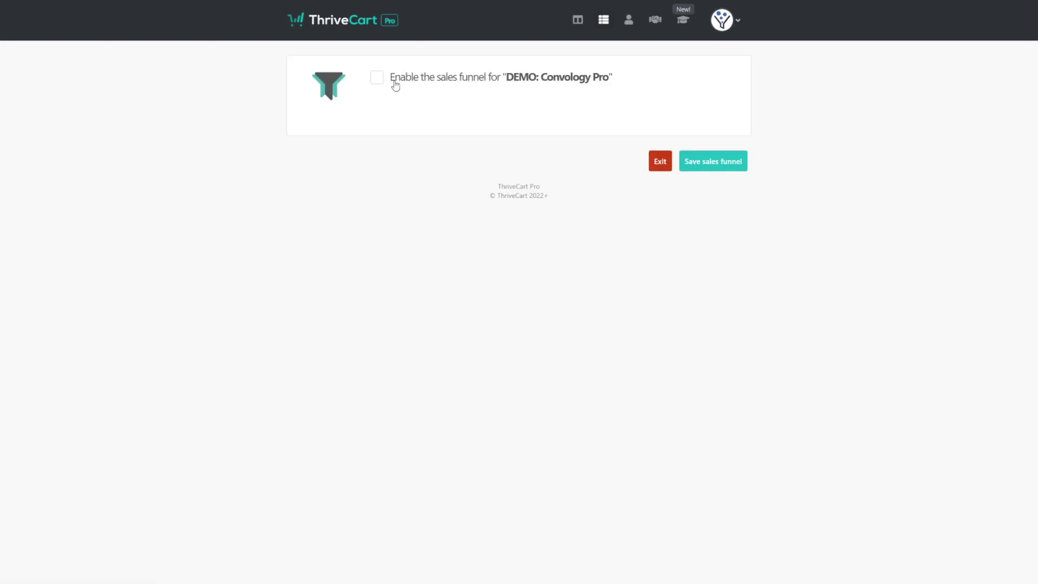
- Enable the sales funnel with DEMO: Convology Thrive Cohort as Upsell #1
click(378, 81)
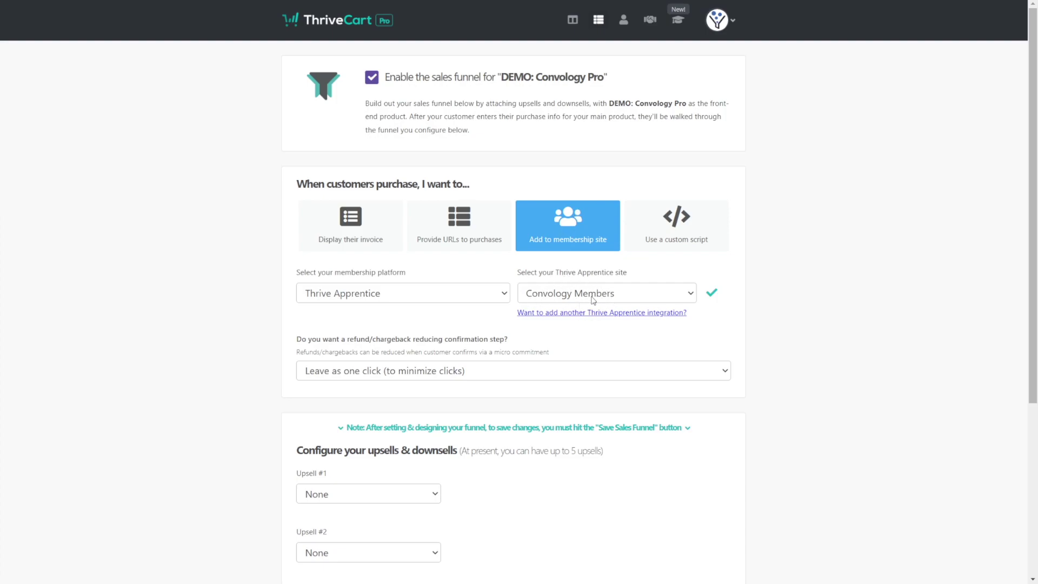
scroll(578, 313, down, 1)
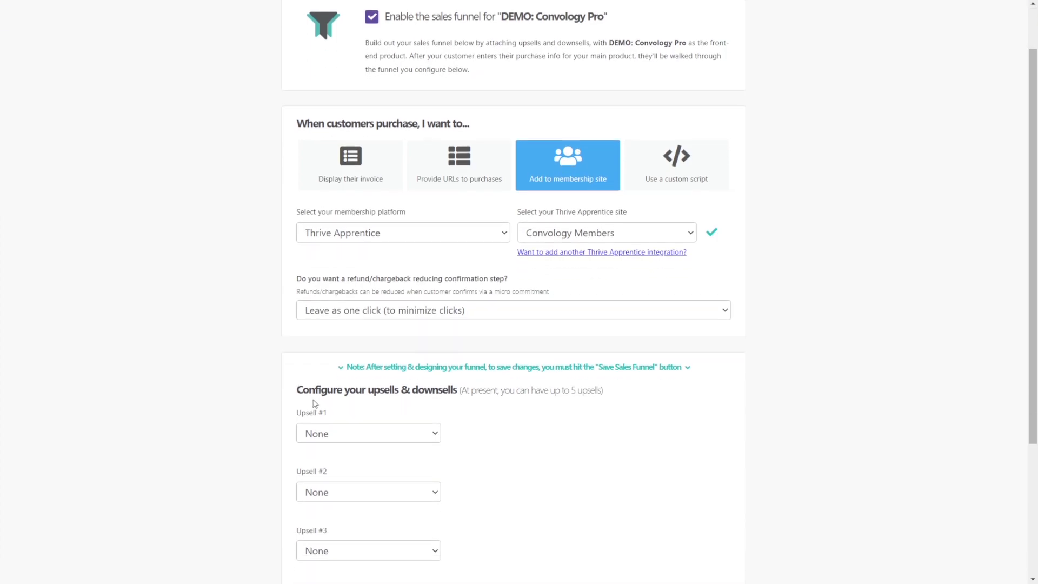
scroll(424, 396, down, 2)
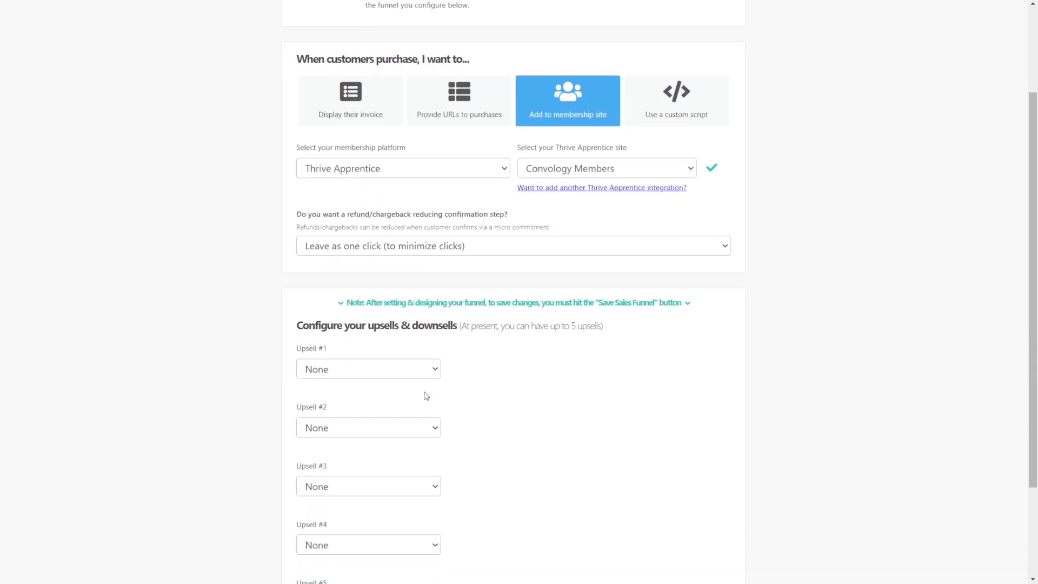
click(335, 316)
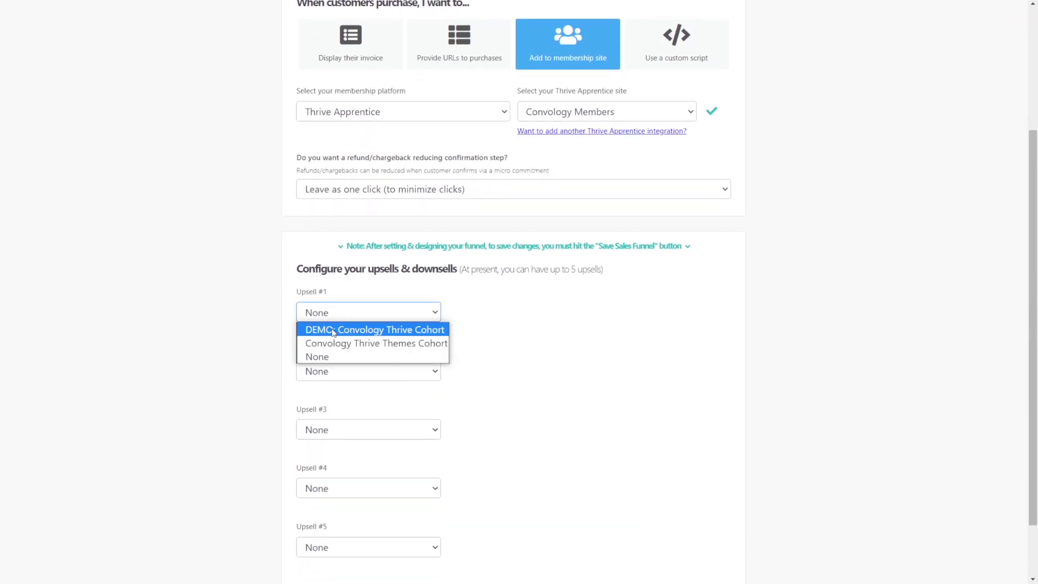
click(334, 330)
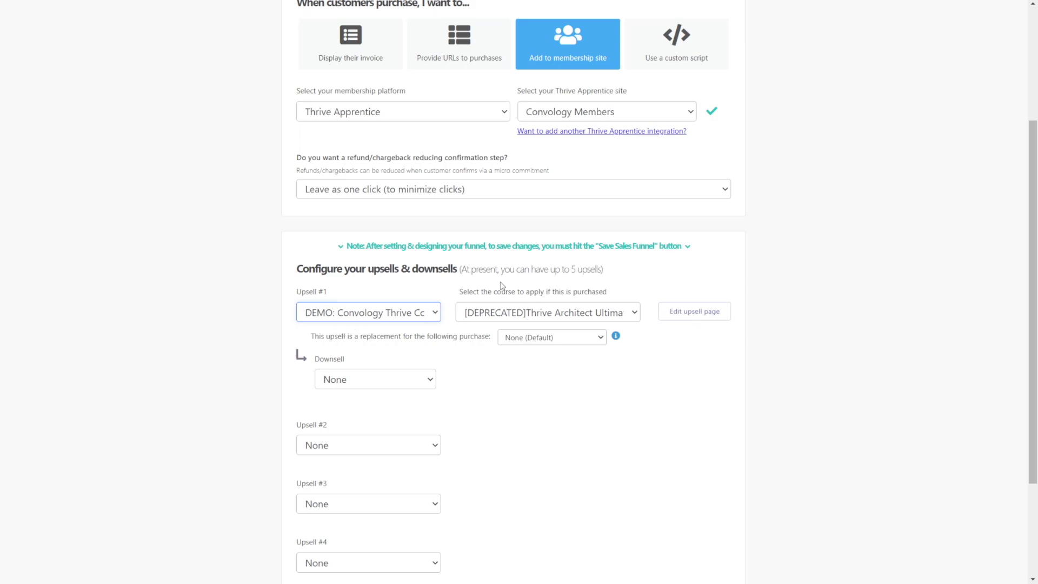
- Grant the Test course when Upsell #1 is purchased
click(545, 313)
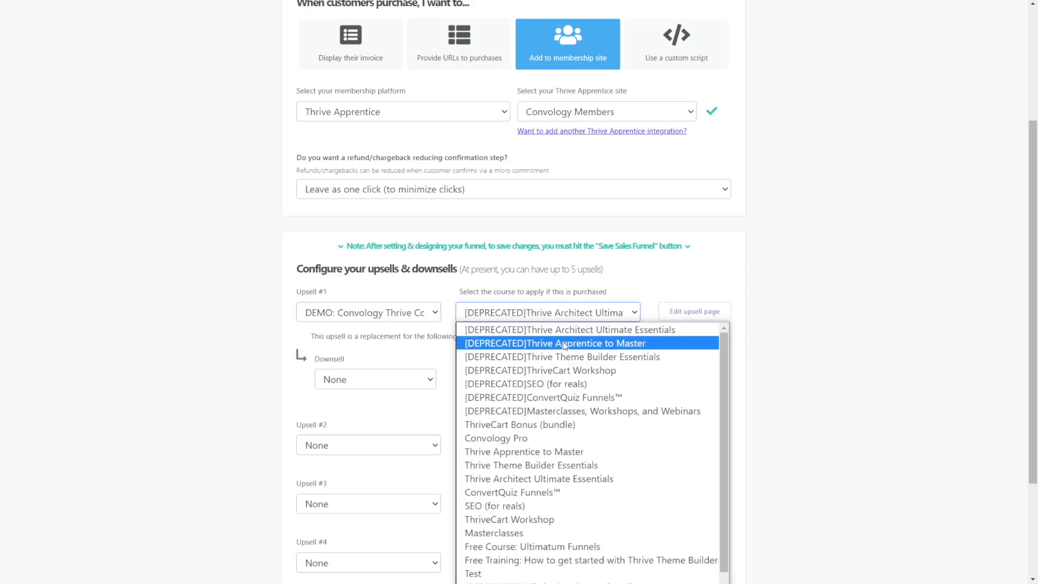
scroll(554, 255, down, 1)
click(554, 255)
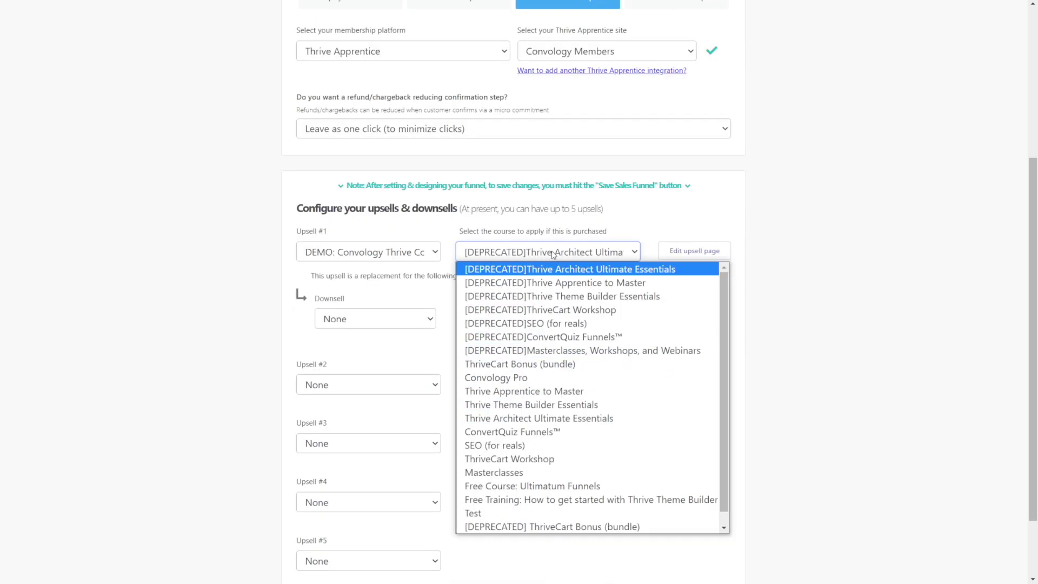
click(507, 508)
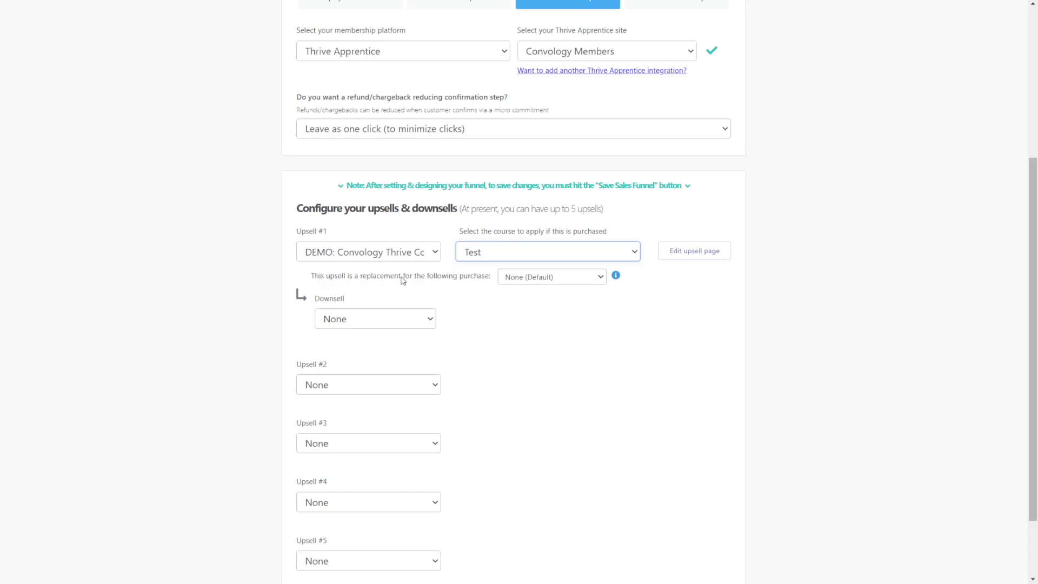
- Leave the upsell's replacement purchase at None (Default)
click(529, 278)
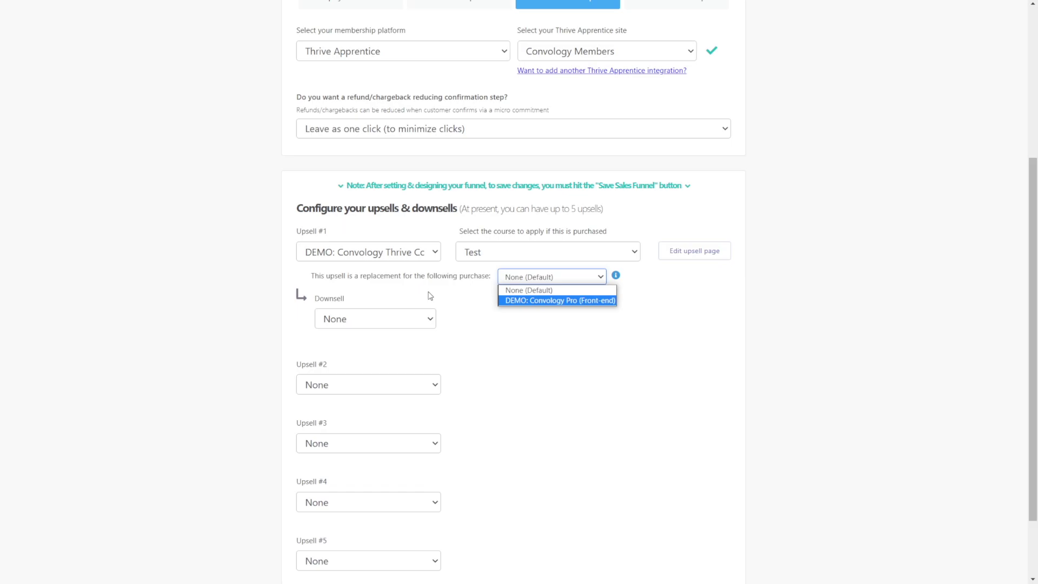
click(541, 291)
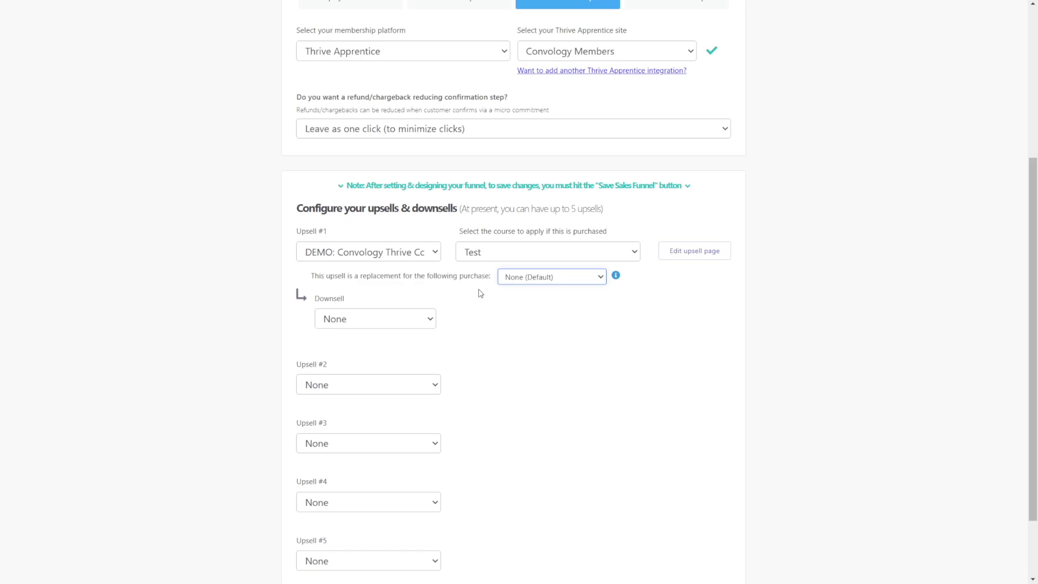
click(521, 277)
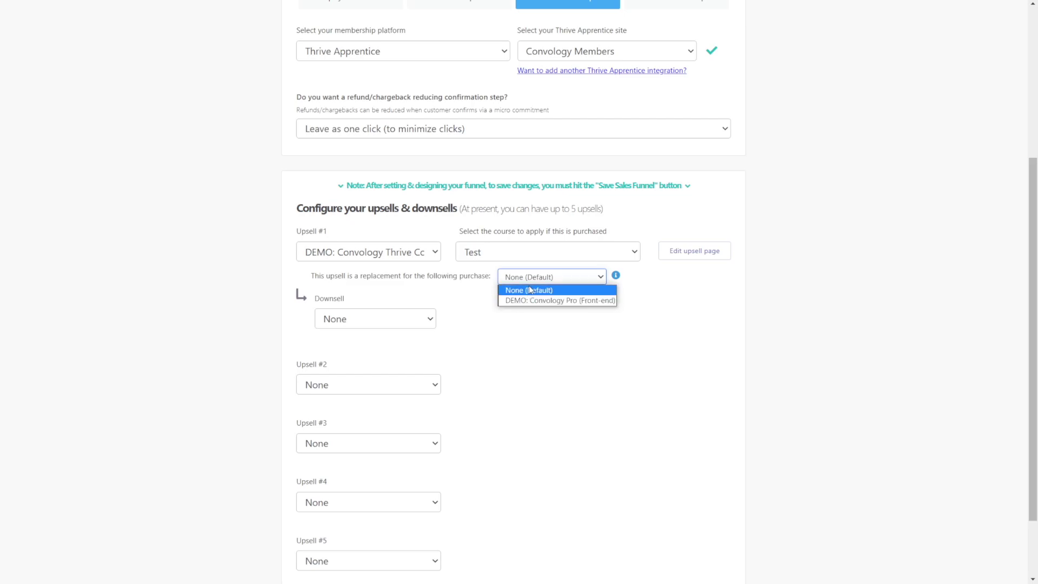
click(529, 290)
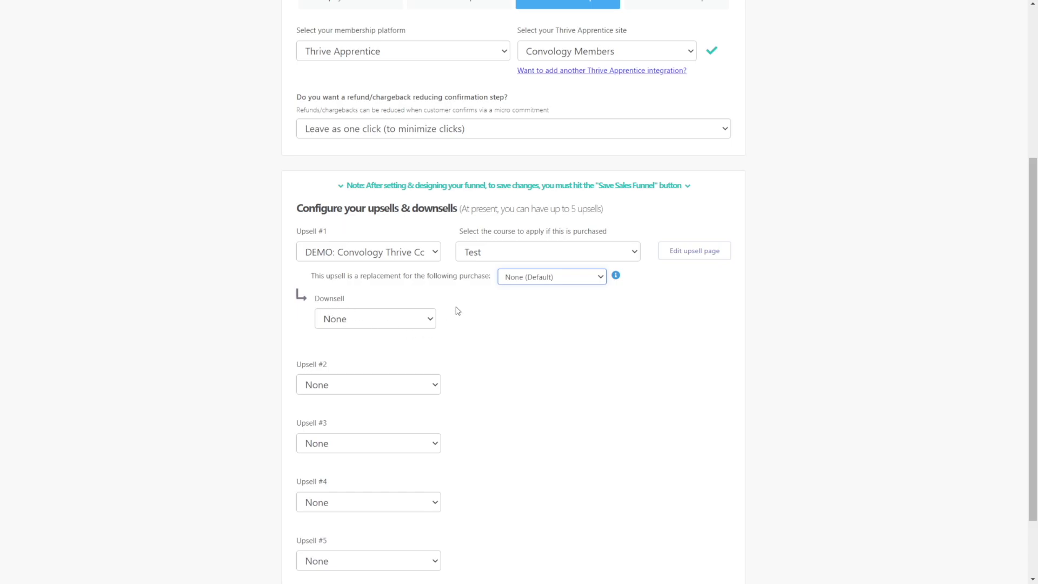
scroll(458, 310, down, 2)
scroll(461, 303, up, 1)
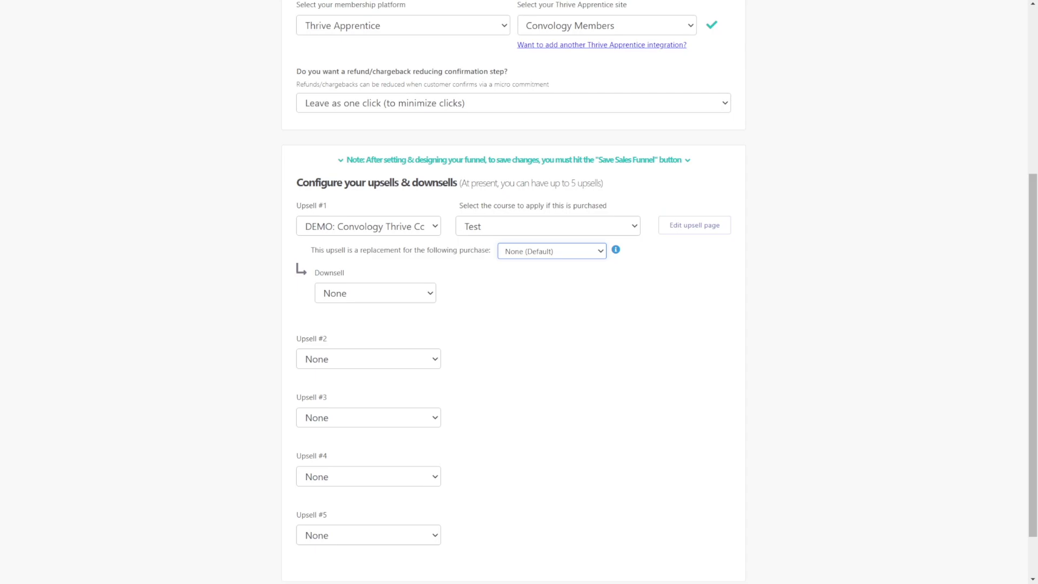
scroll(361, 545, up, 2)
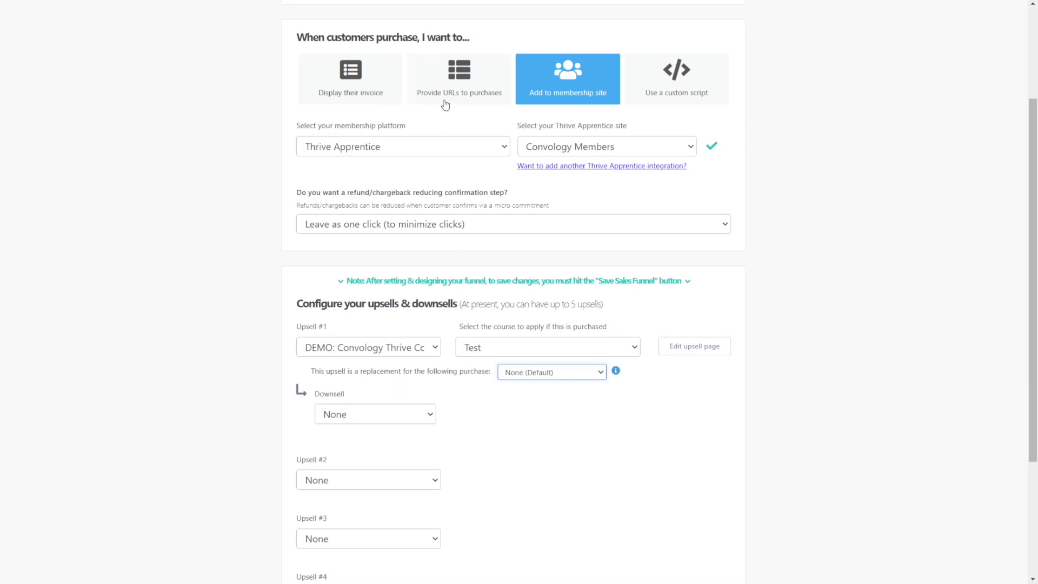
click(350, 81)
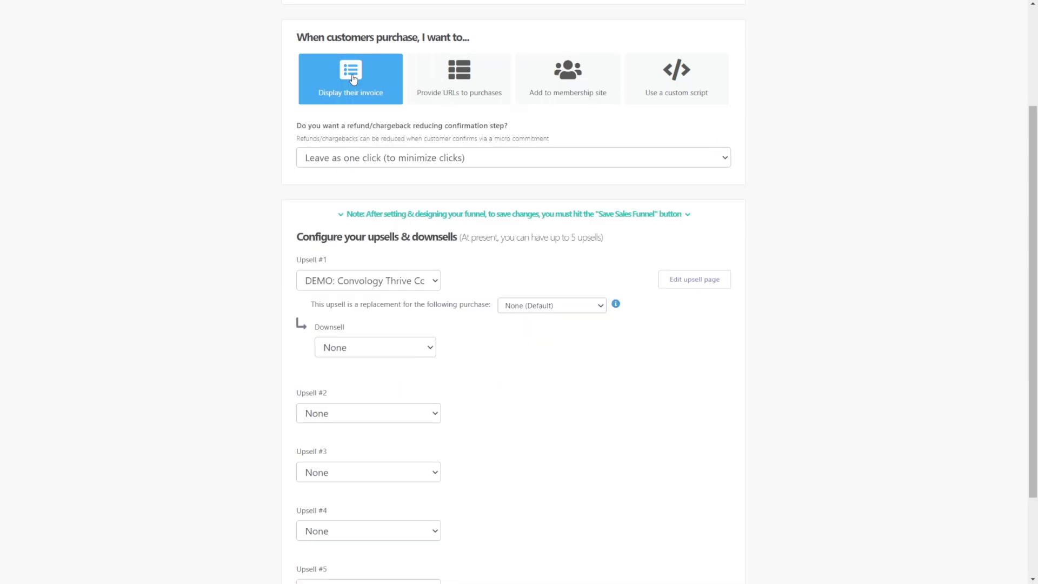
click(439, 281)
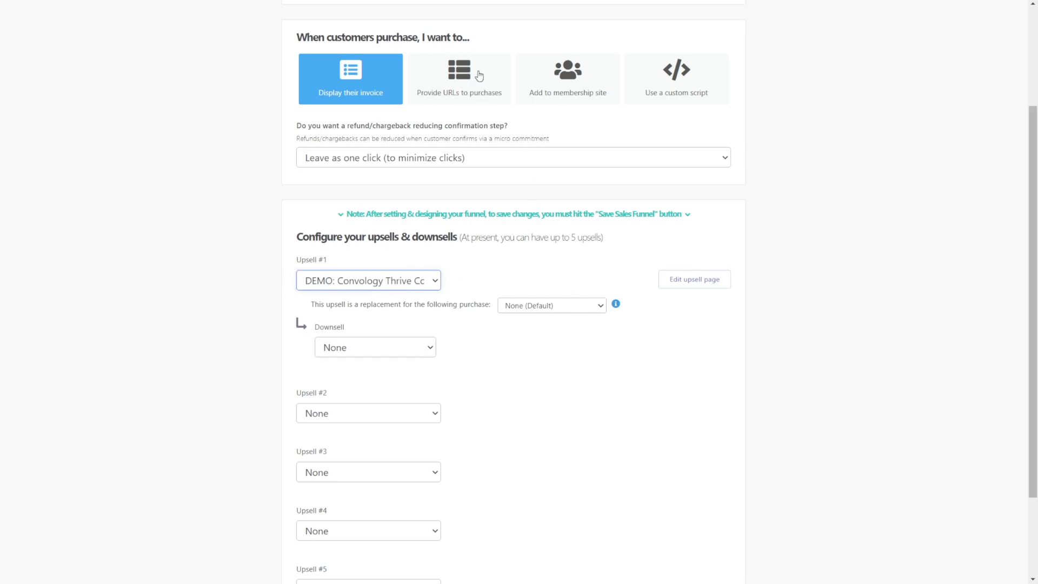
click(452, 86)
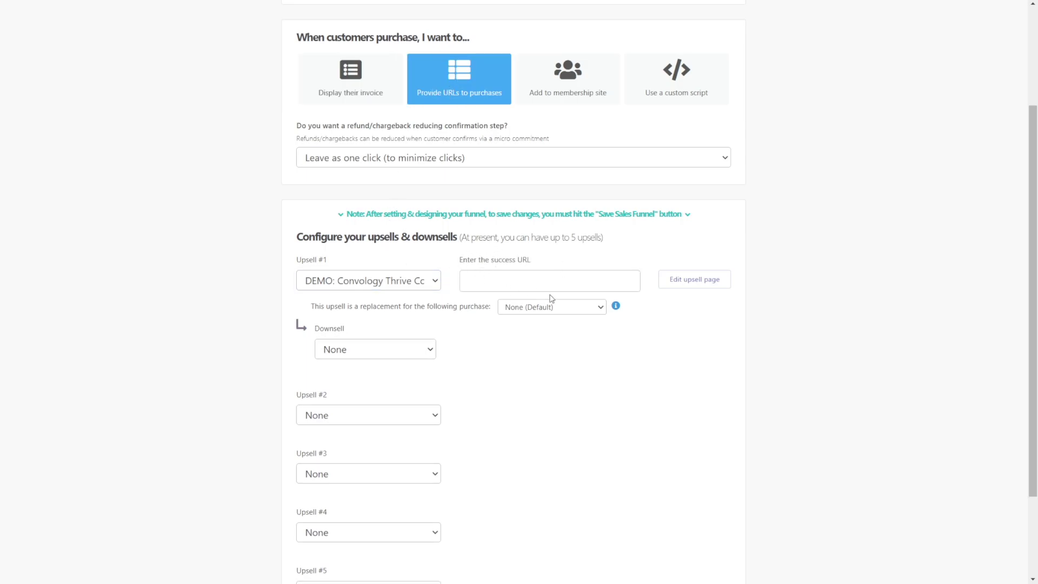
click(564, 87)
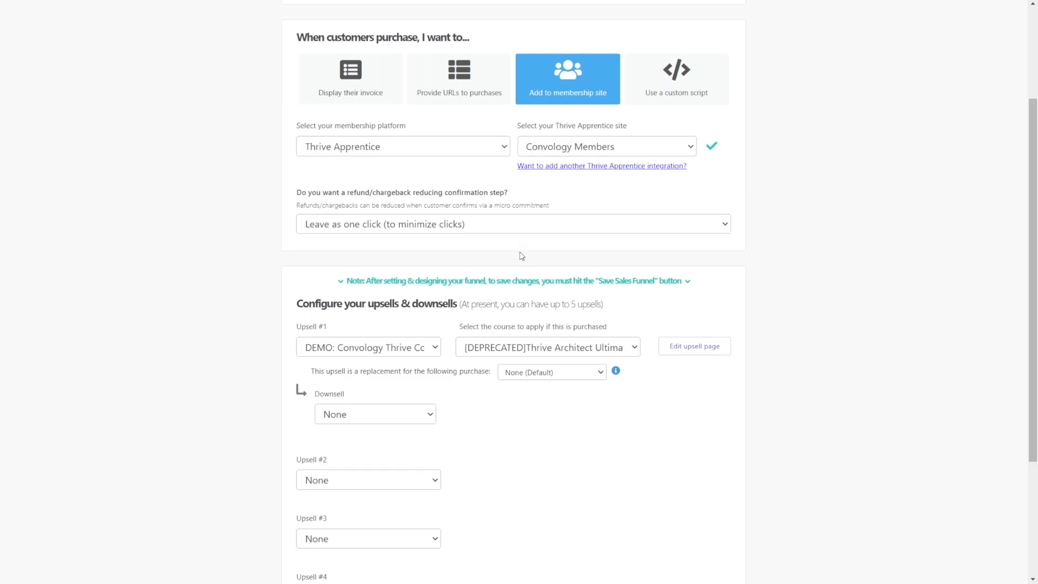
click(517, 348)
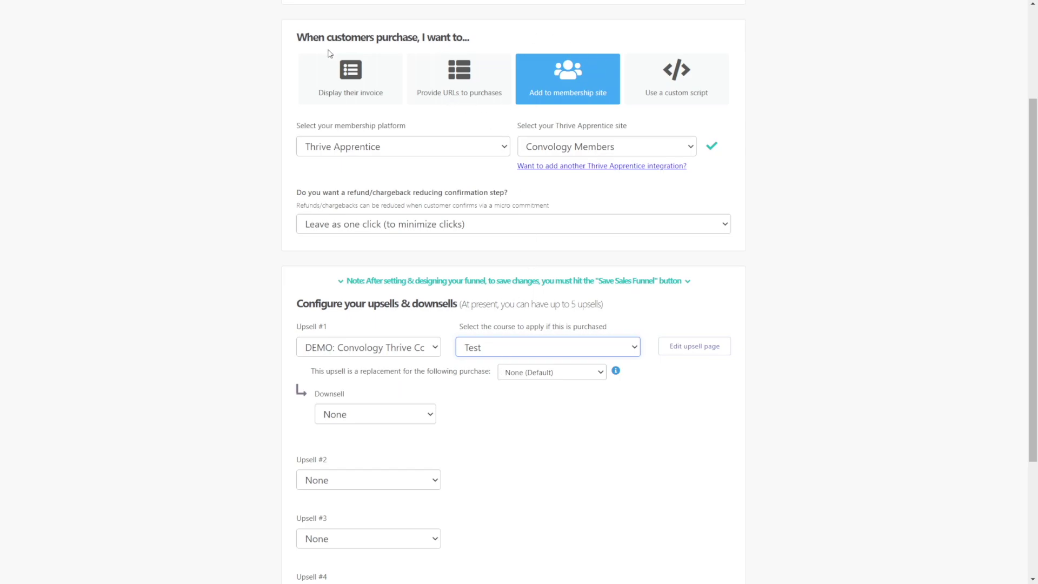
click(343, 384)
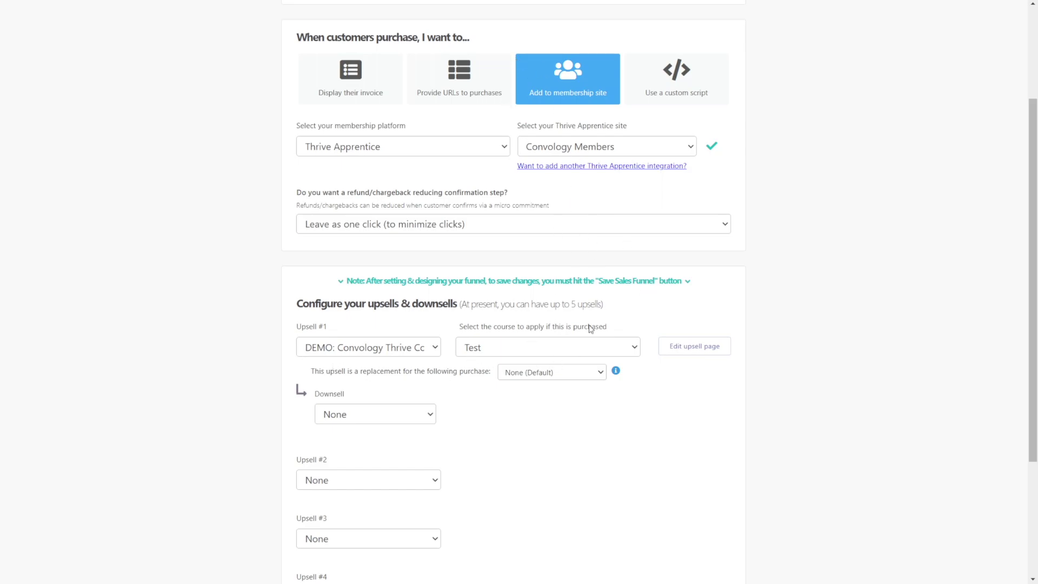
scroll(532, 322, down, 1)
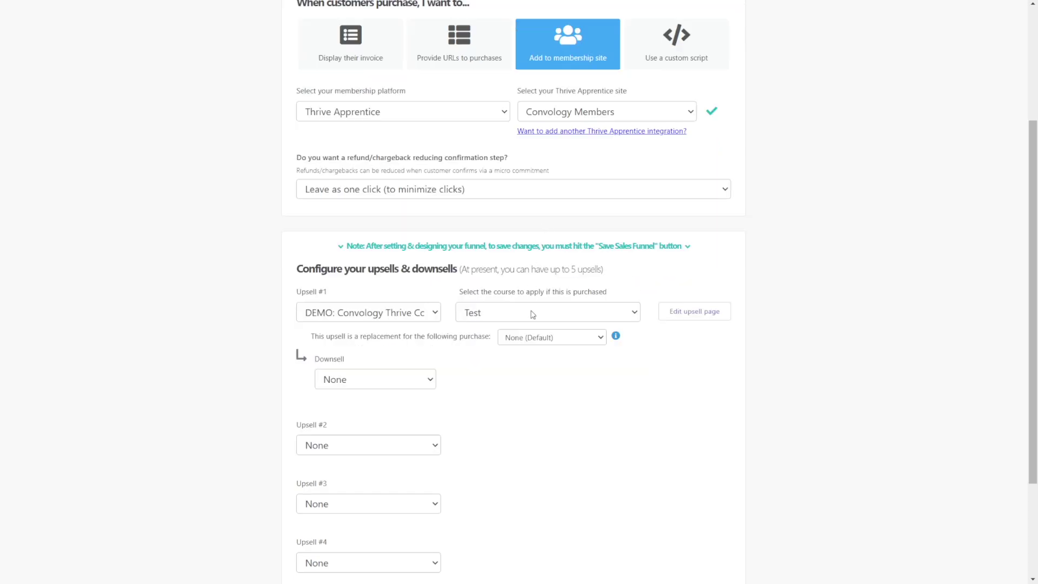
- Choose ThriveCart's built-in page for Upsell #1 and launch it in the upsell editor
click(702, 314)
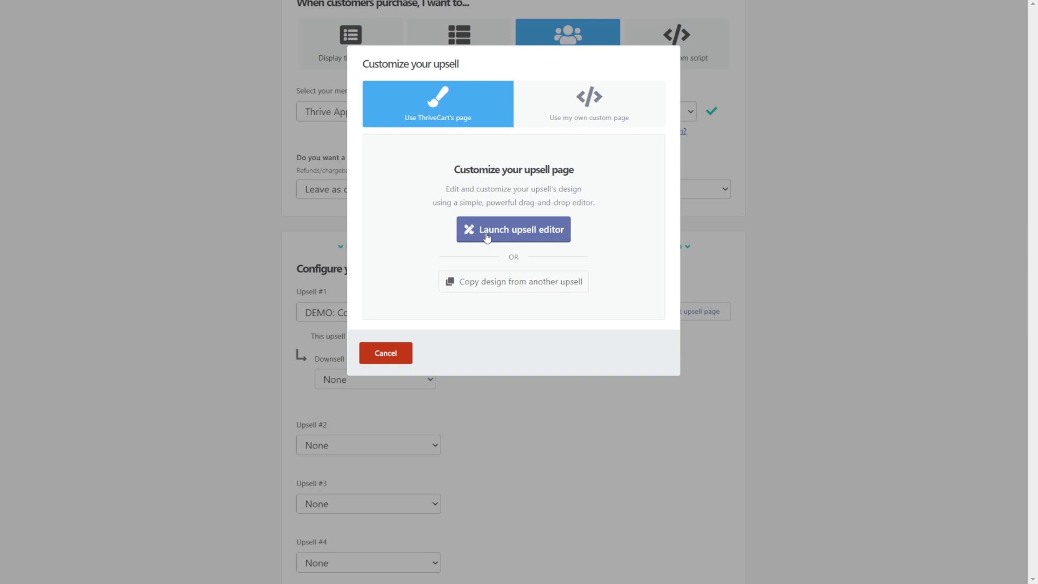
click(584, 114)
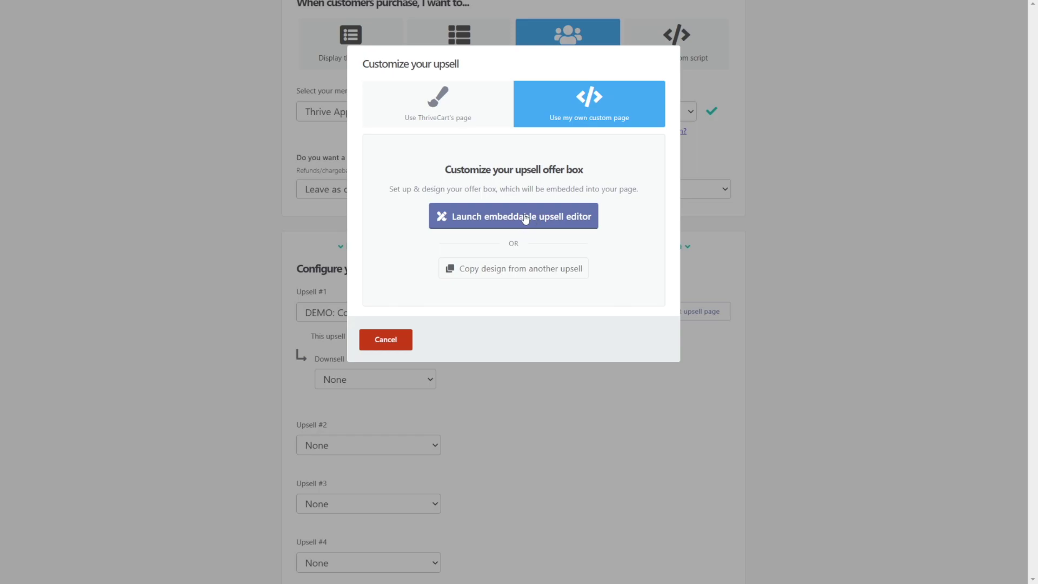
click(458, 119)
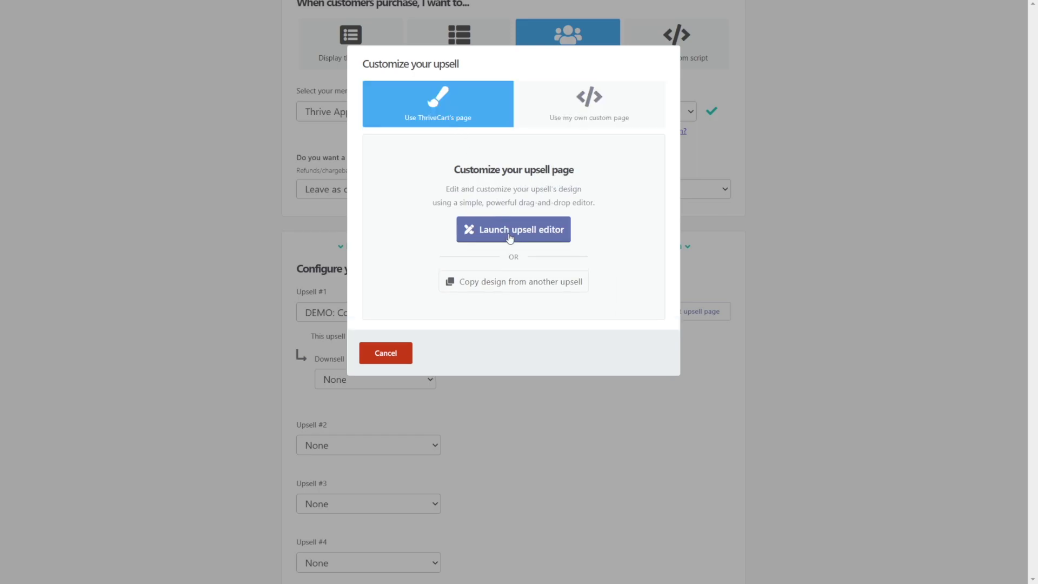
click(574, 125)
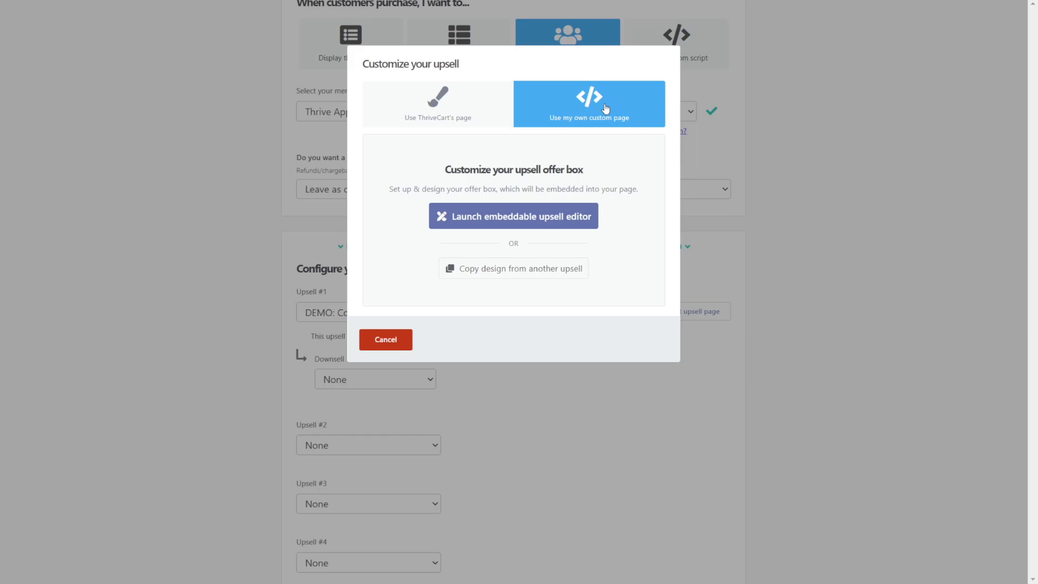
click(452, 101)
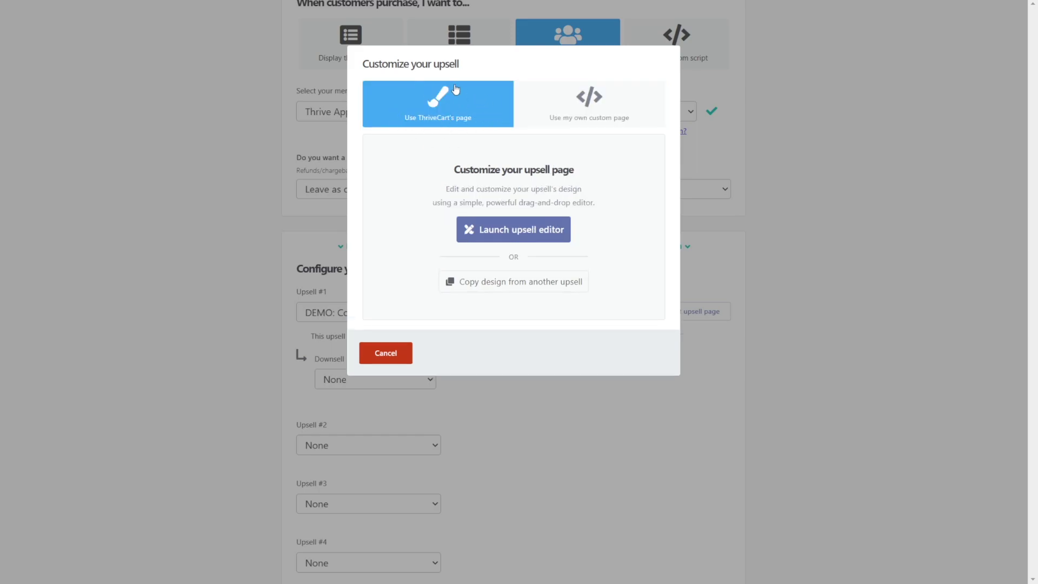
click(512, 229)
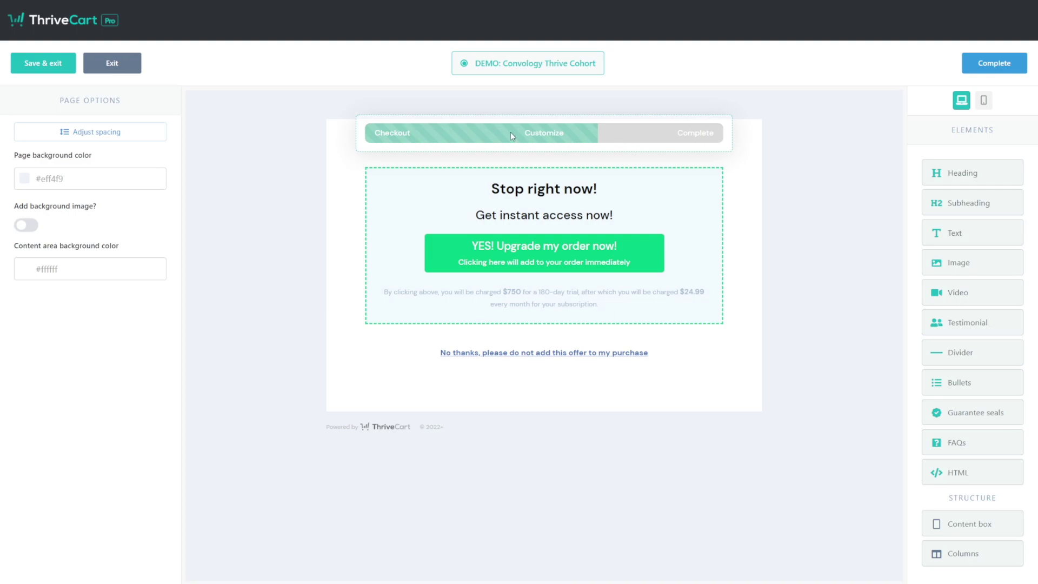
click(546, 132)
- Rename the 'Customize' progress step to 'Special Cohort Offer'
drag(530, 133, 560, 130)
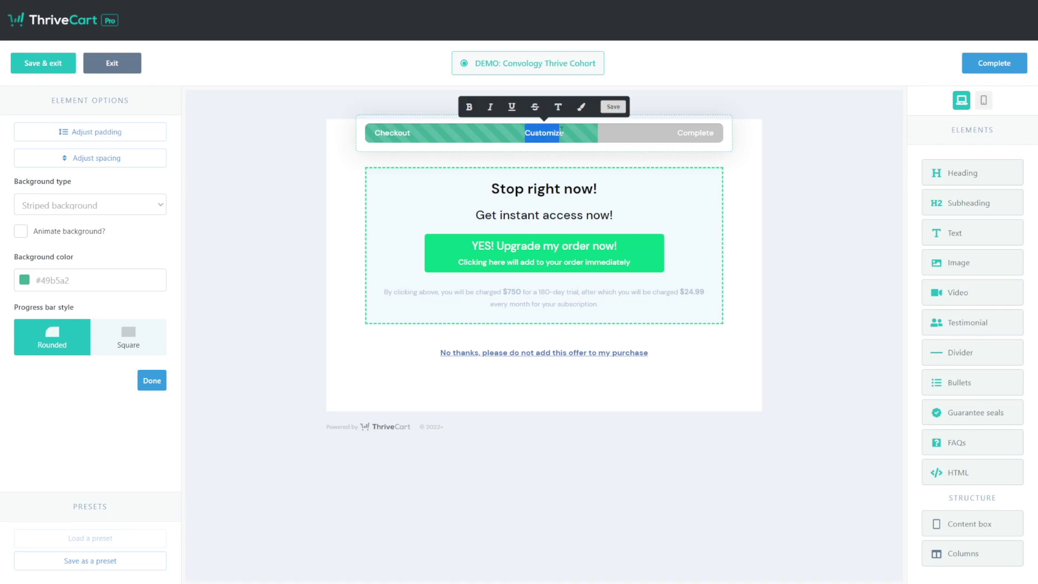
text(Special Cohort Offer)
click(615, 107)
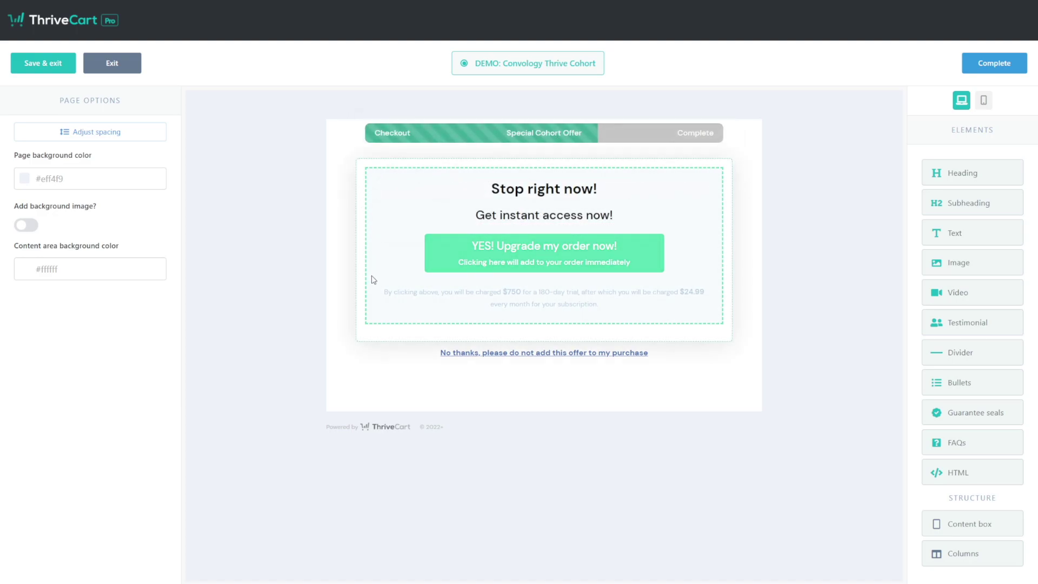
- Try solid and dotted offer box borders, keeping the dashed border
click(372, 244)
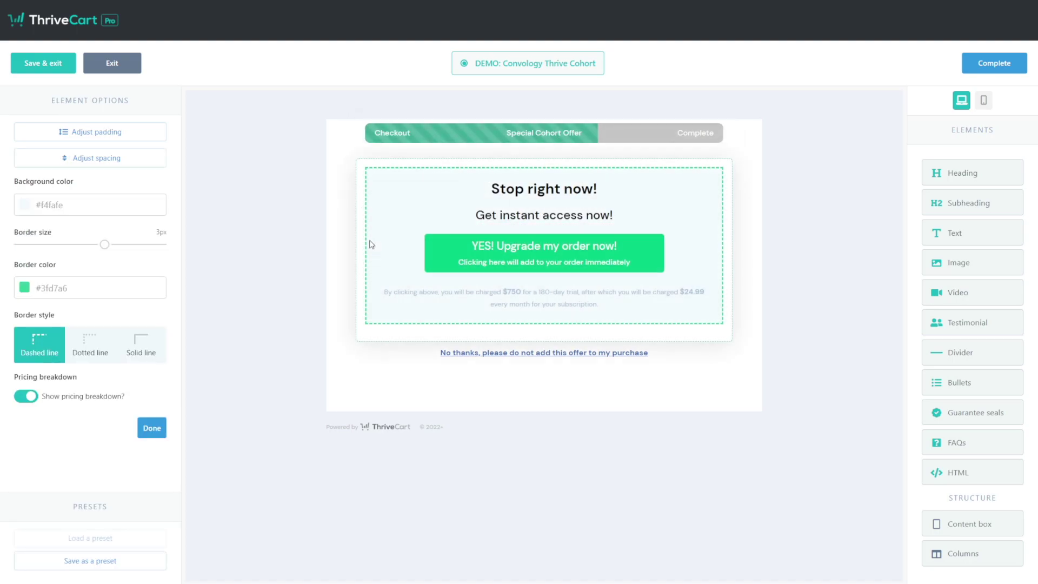
click(145, 345)
click(98, 353)
click(41, 352)
click(542, 300)
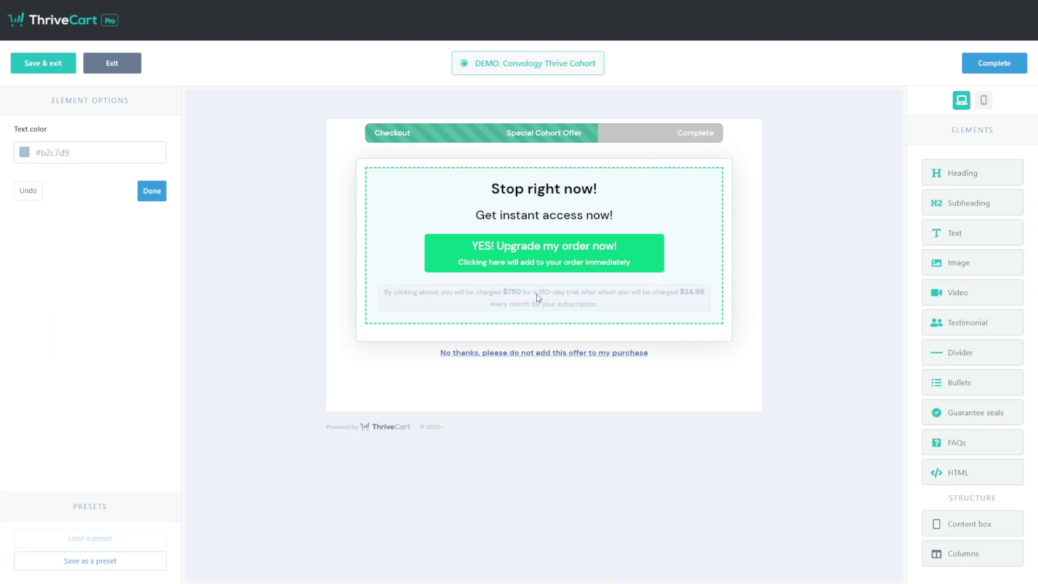
click(575, 316)
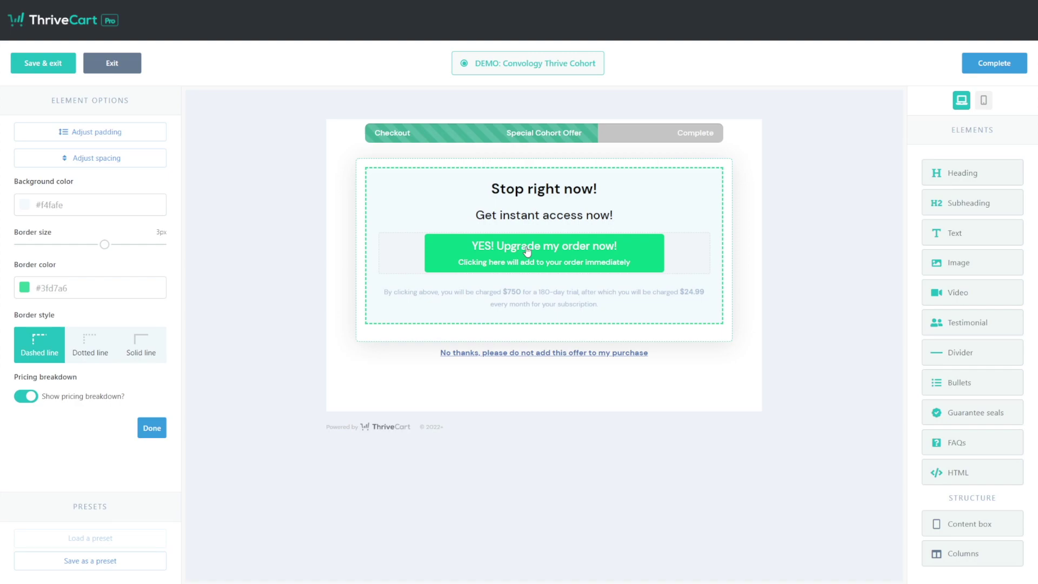
- Hide the ThriveCart footer logo and complete the upsell page design
click(385, 428)
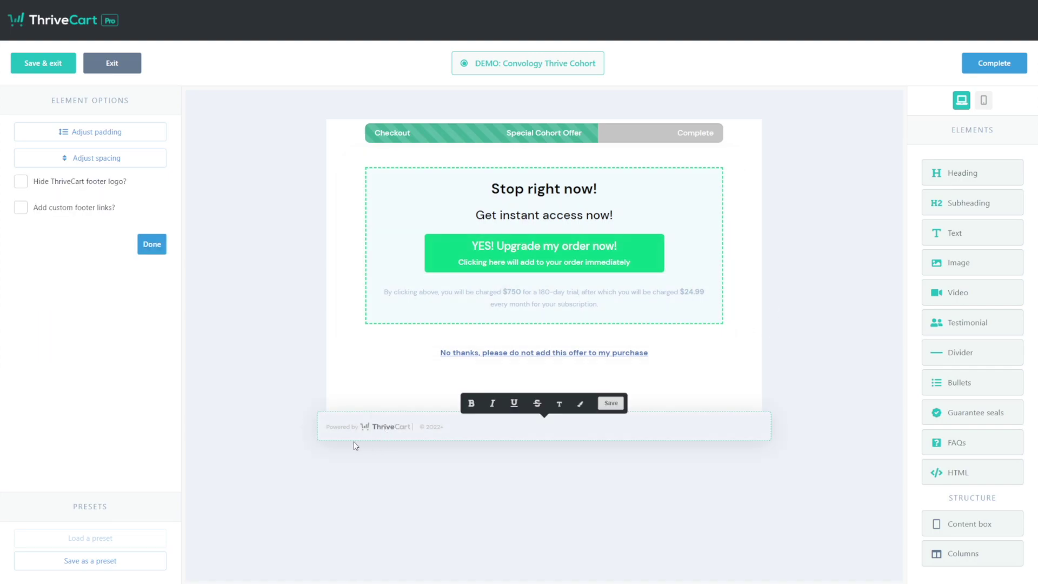
click(22, 184)
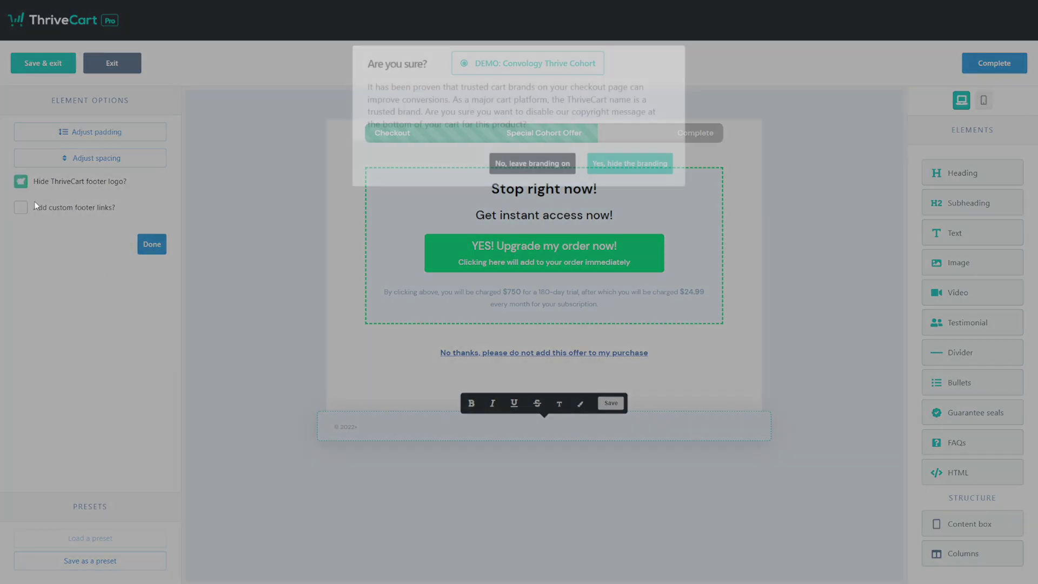
click(622, 163)
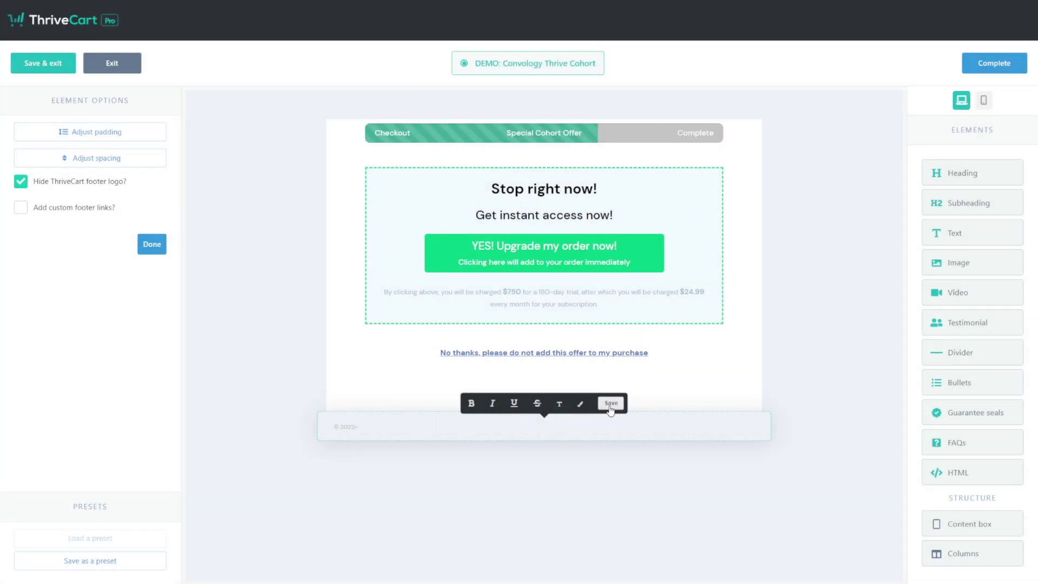
click(611, 404)
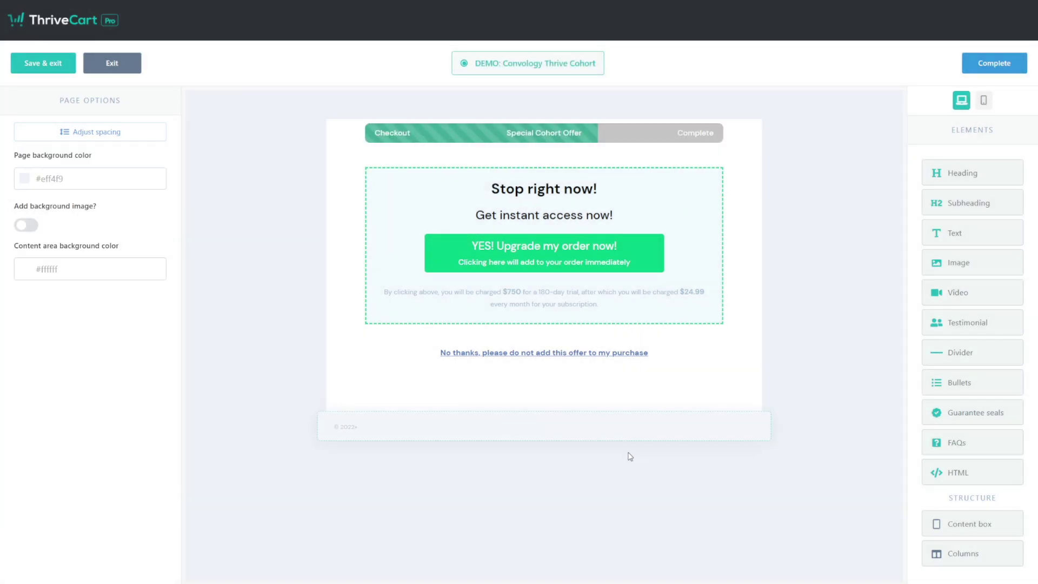
click(995, 66)
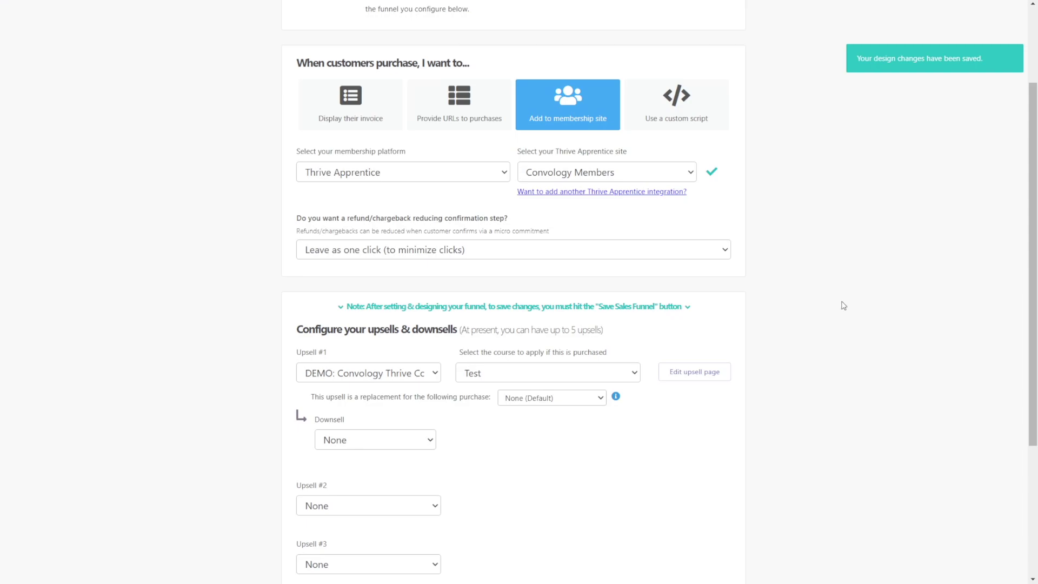
- Save the DEMO: Convology Pro sales funnel, then reopen its funnel settings
scroll(740, 443, down, 3)
scroll(718, 540, down, 1)
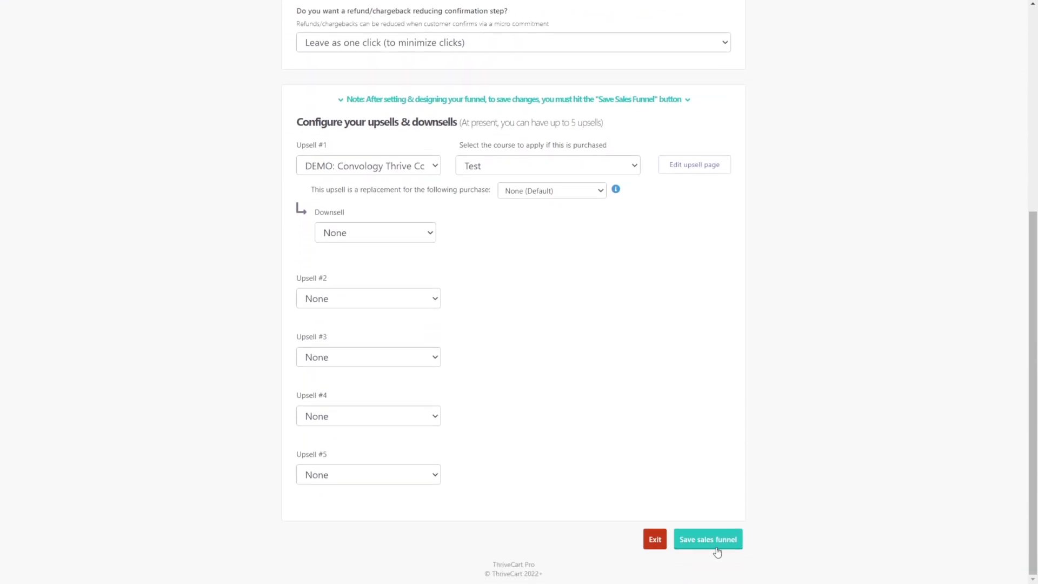
click(711, 542)
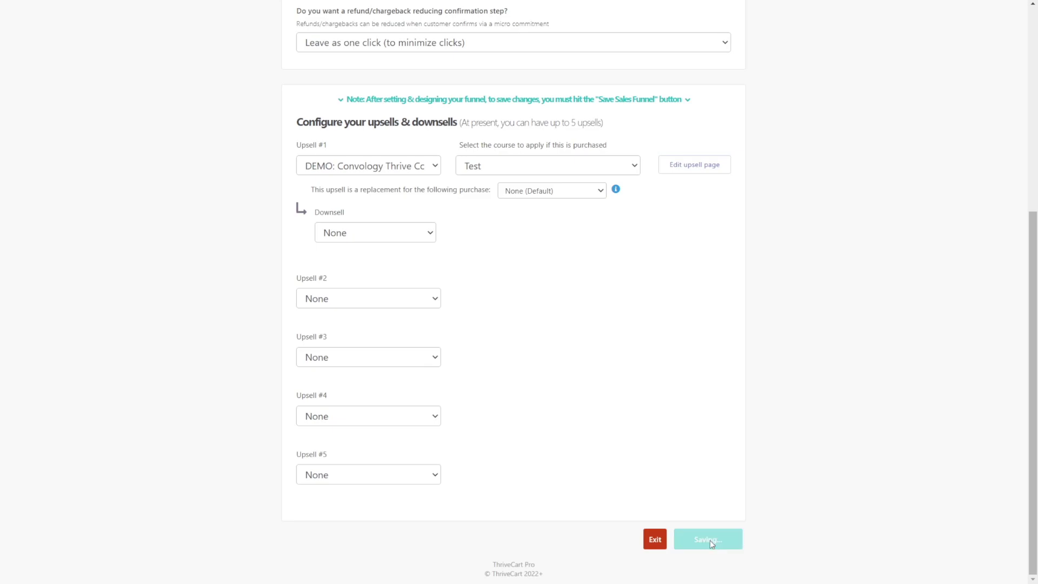
click(587, 162)
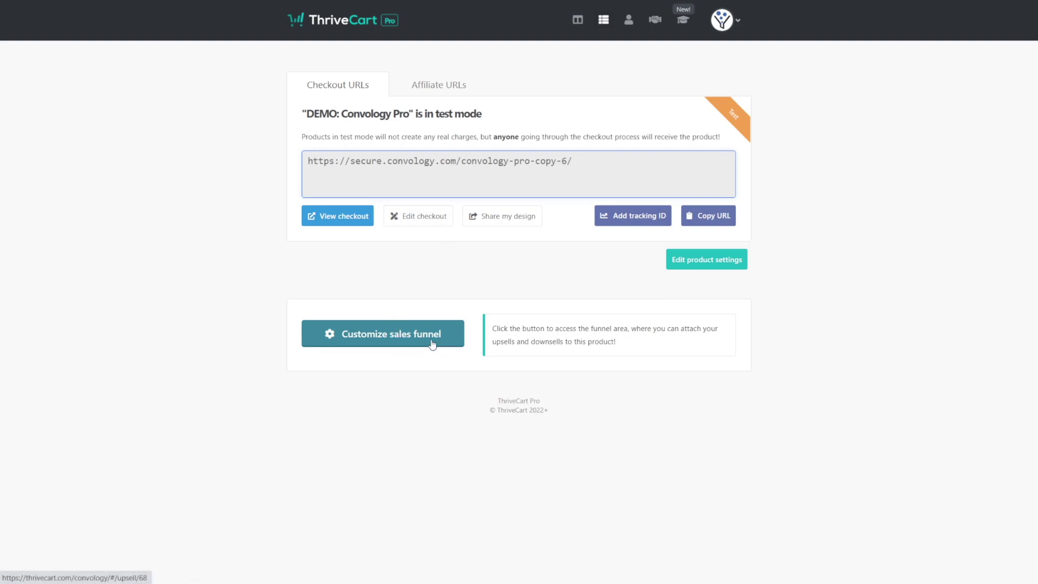
click(413, 338)
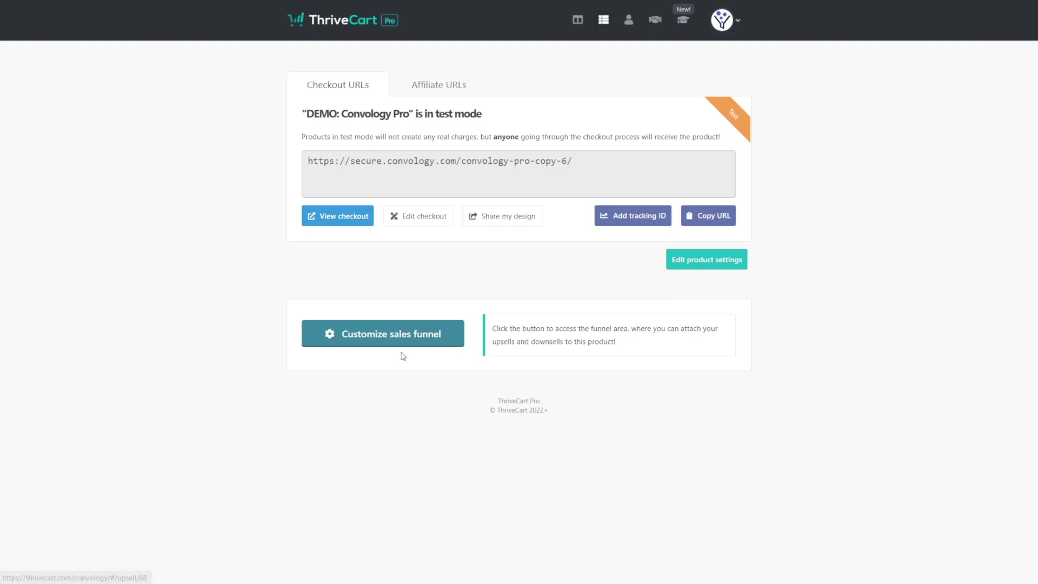